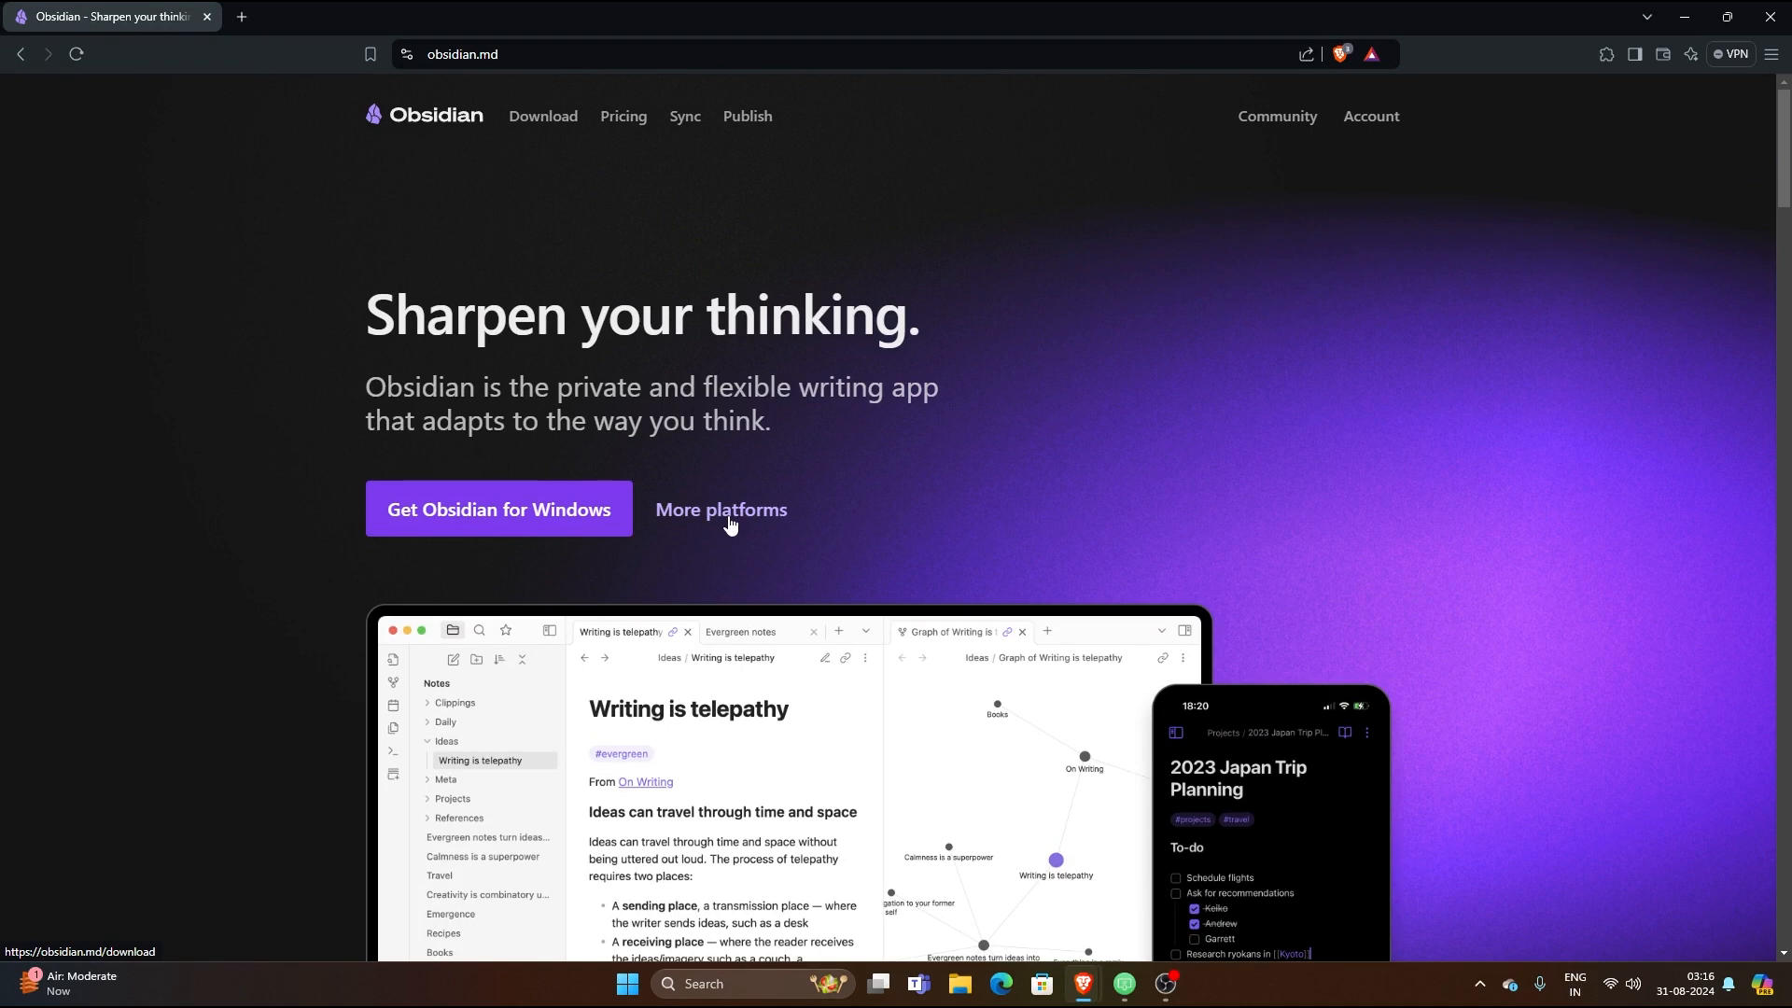
- Download the Universal Windows installer from the Obsidian site's list of platforms and save it in Downloads as Obsidian-1.6.7
left_click(726, 524)
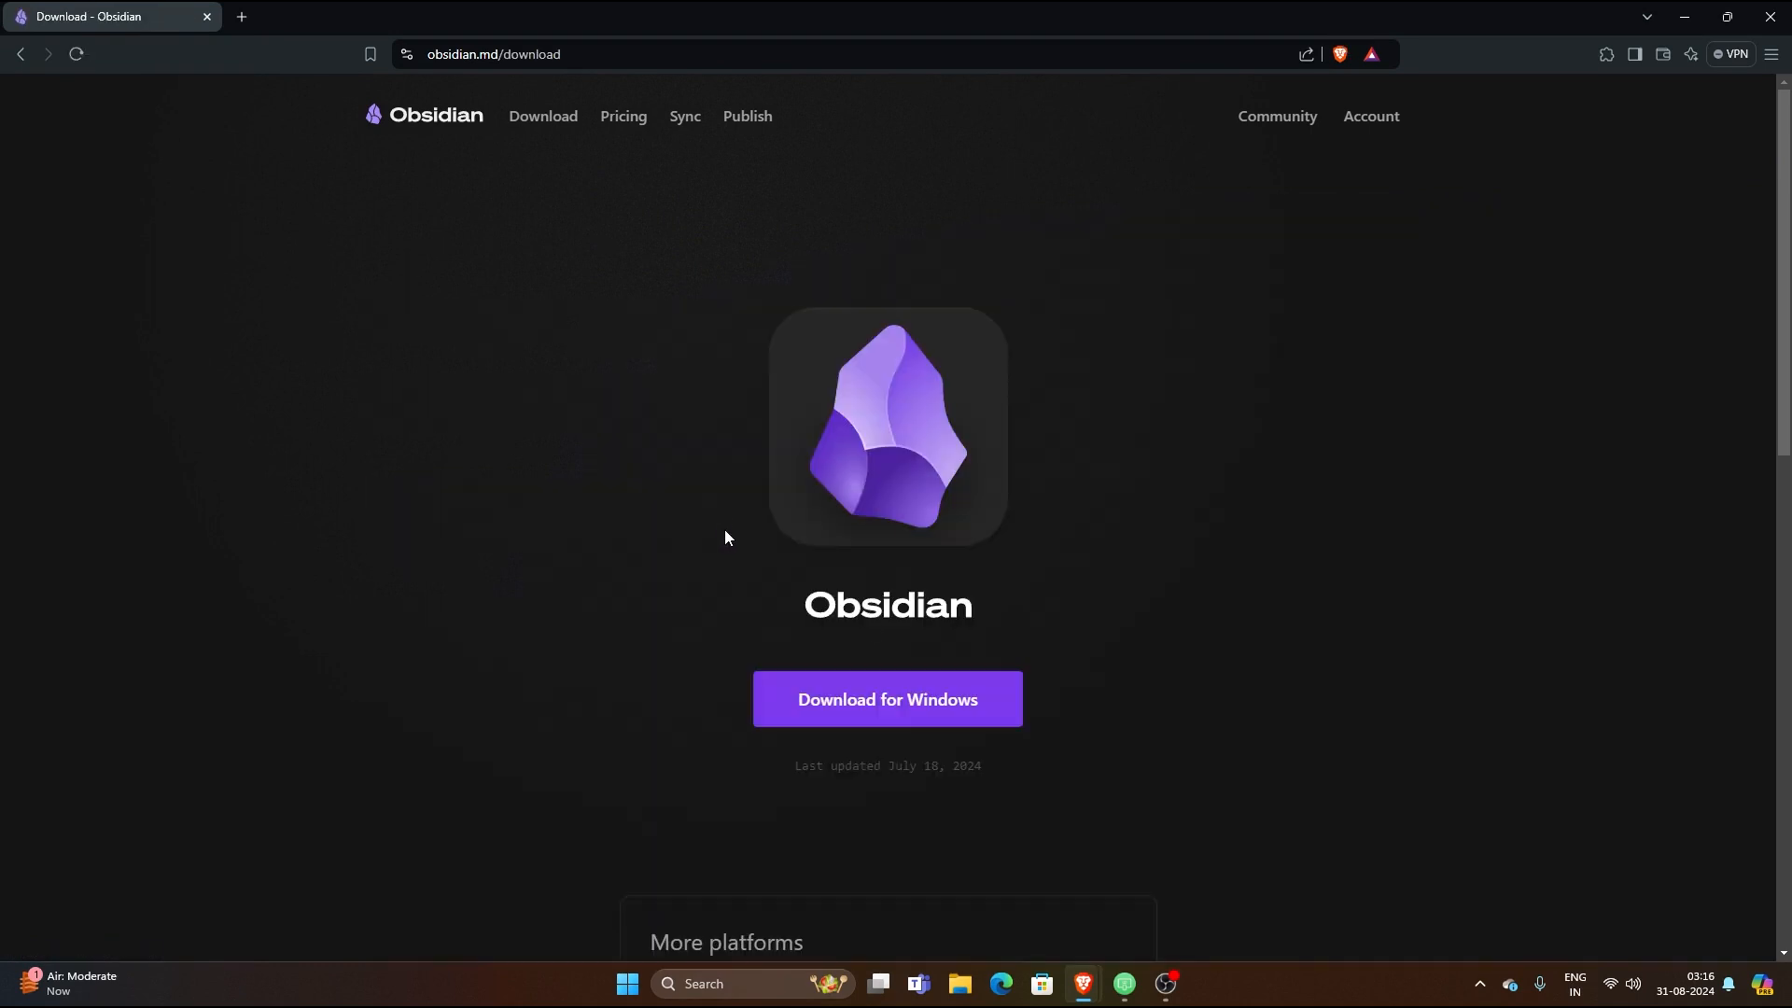
scroll(845, 614, "down", 7)
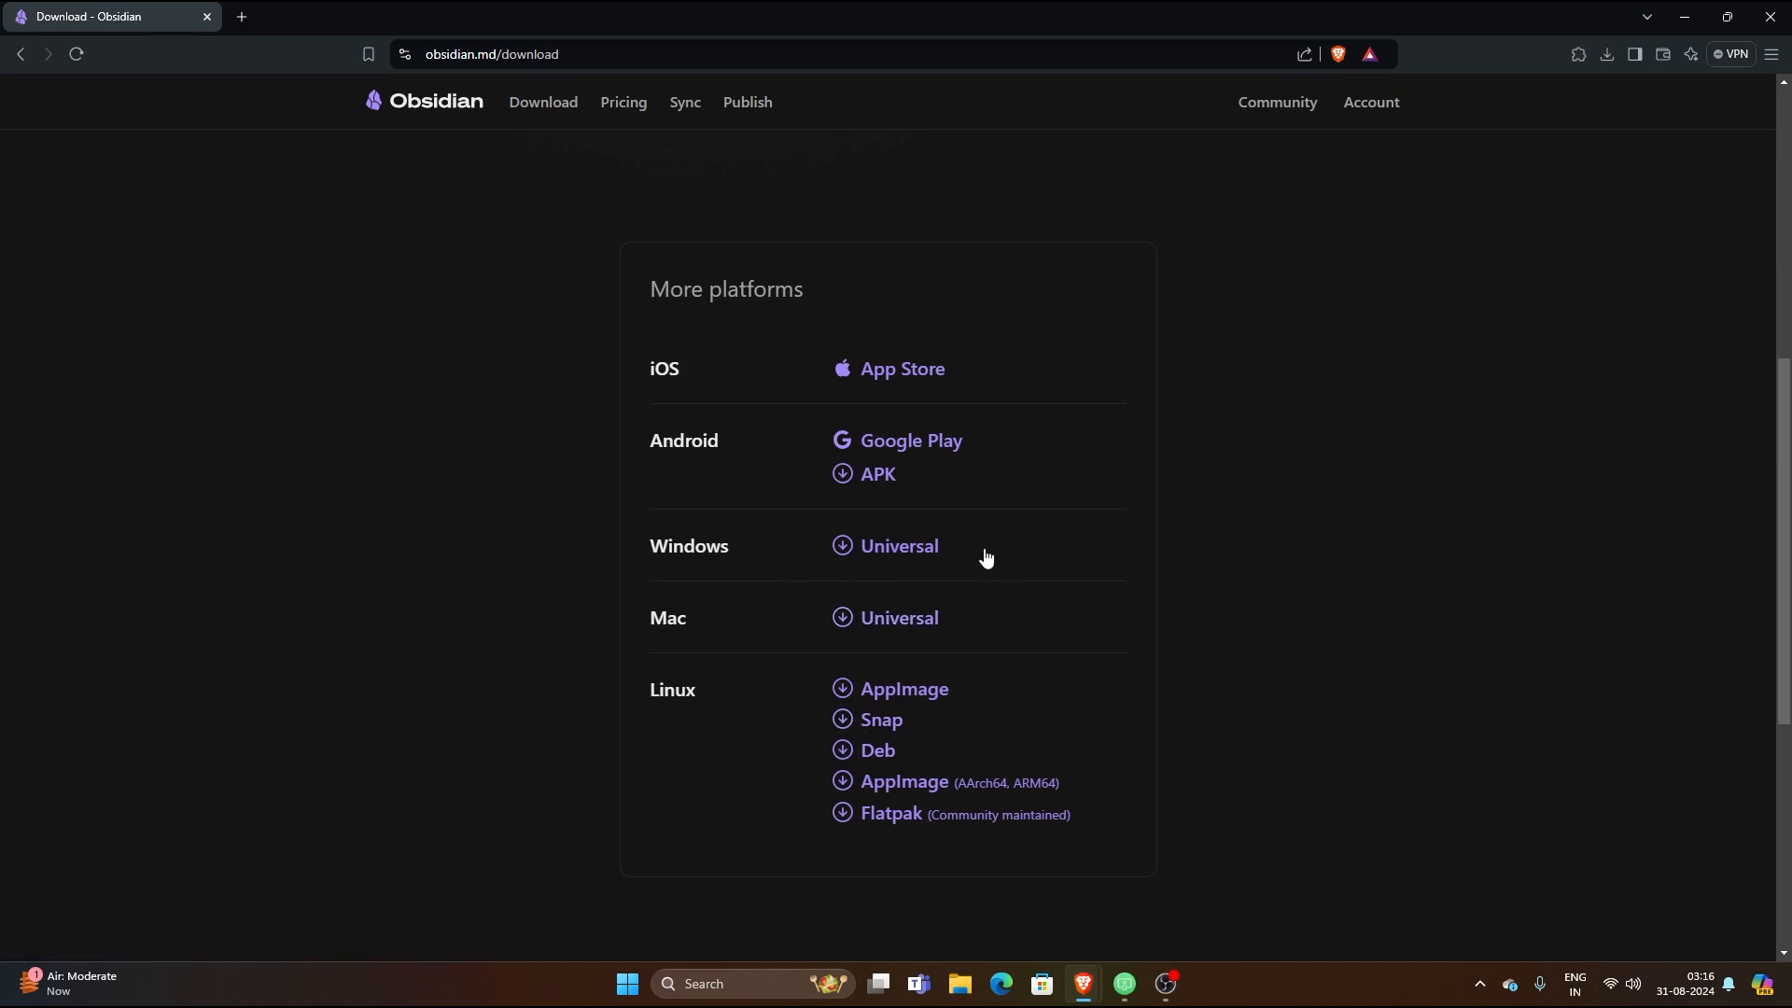
left_click(895, 551)
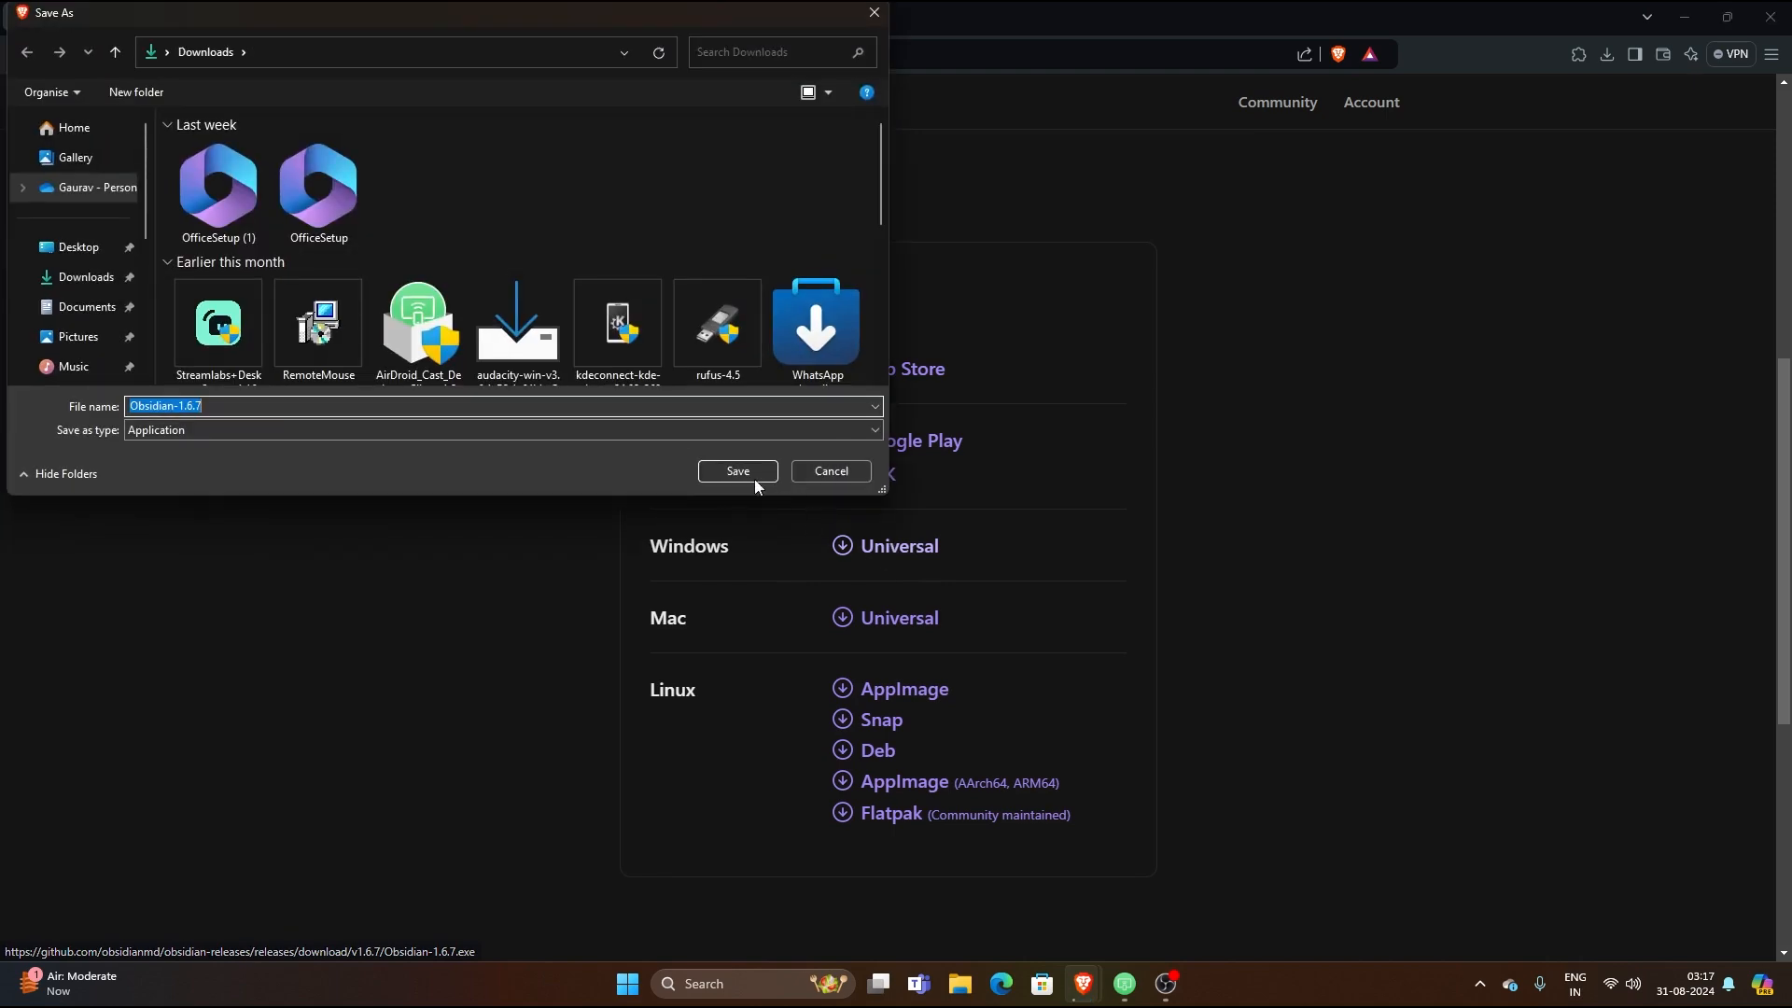
left_click(743, 472)
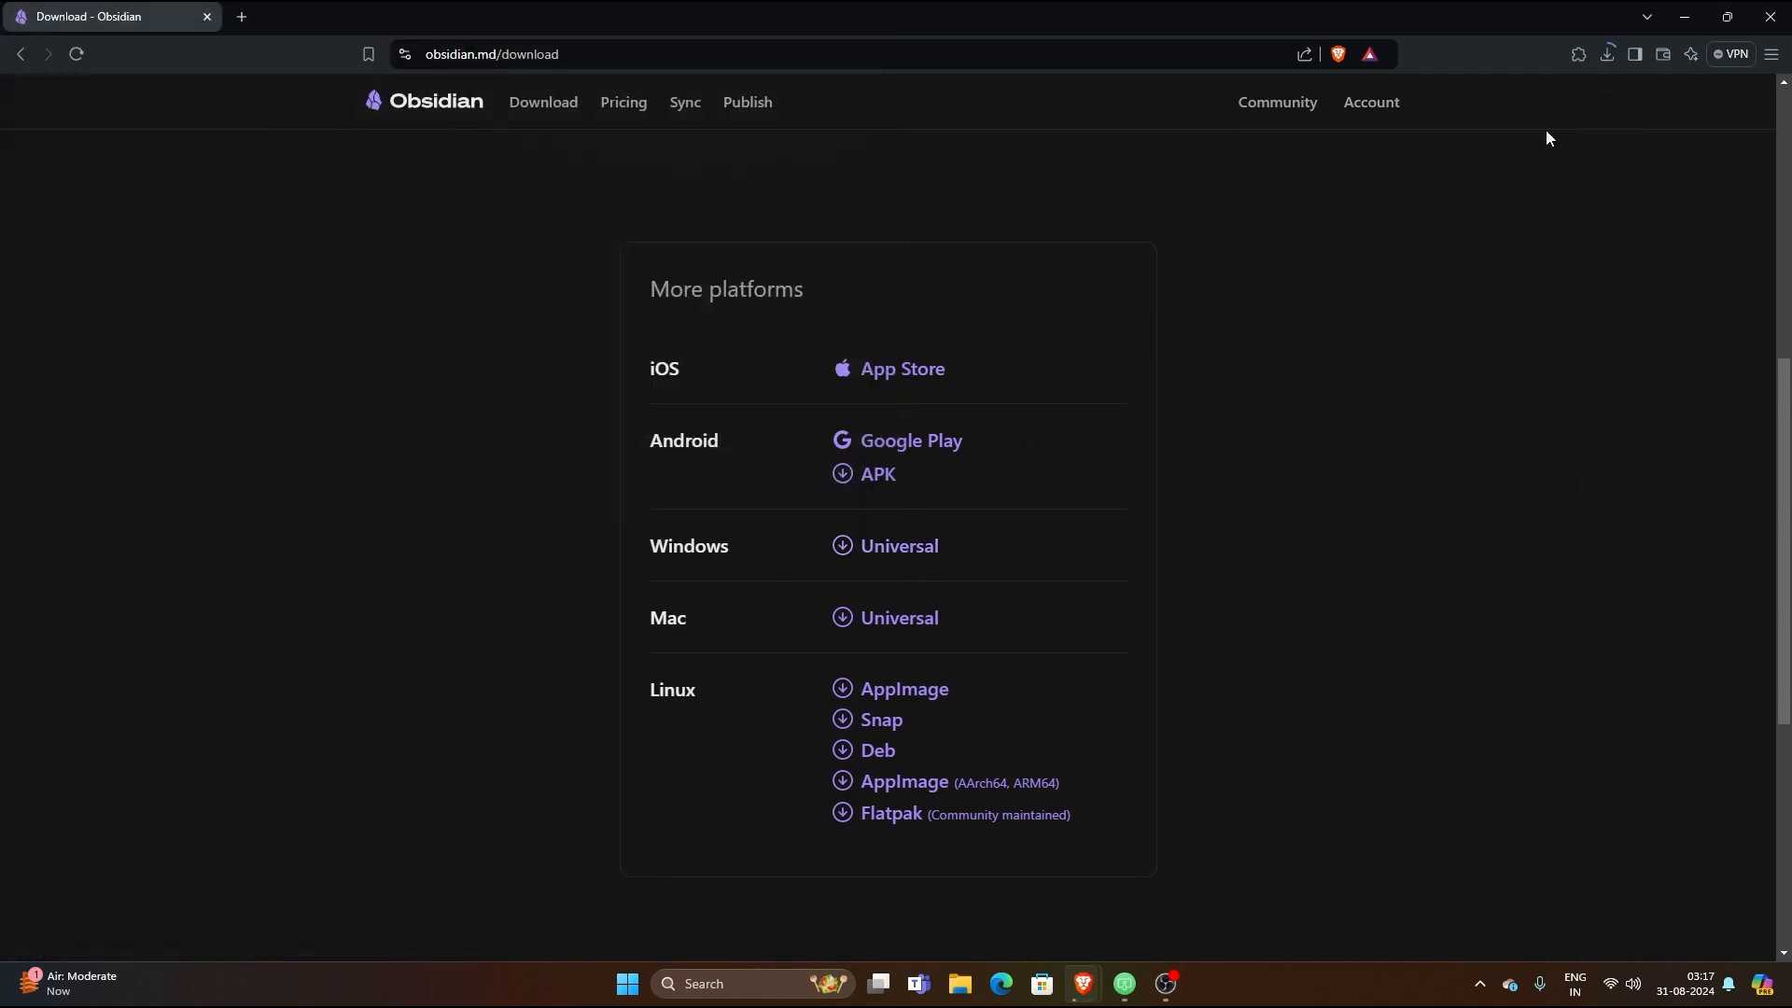
- Run the downloaded Obsidian-1.6.7.exe installer and finish the setup with Run Obsidian enabled
left_click(1608, 55)
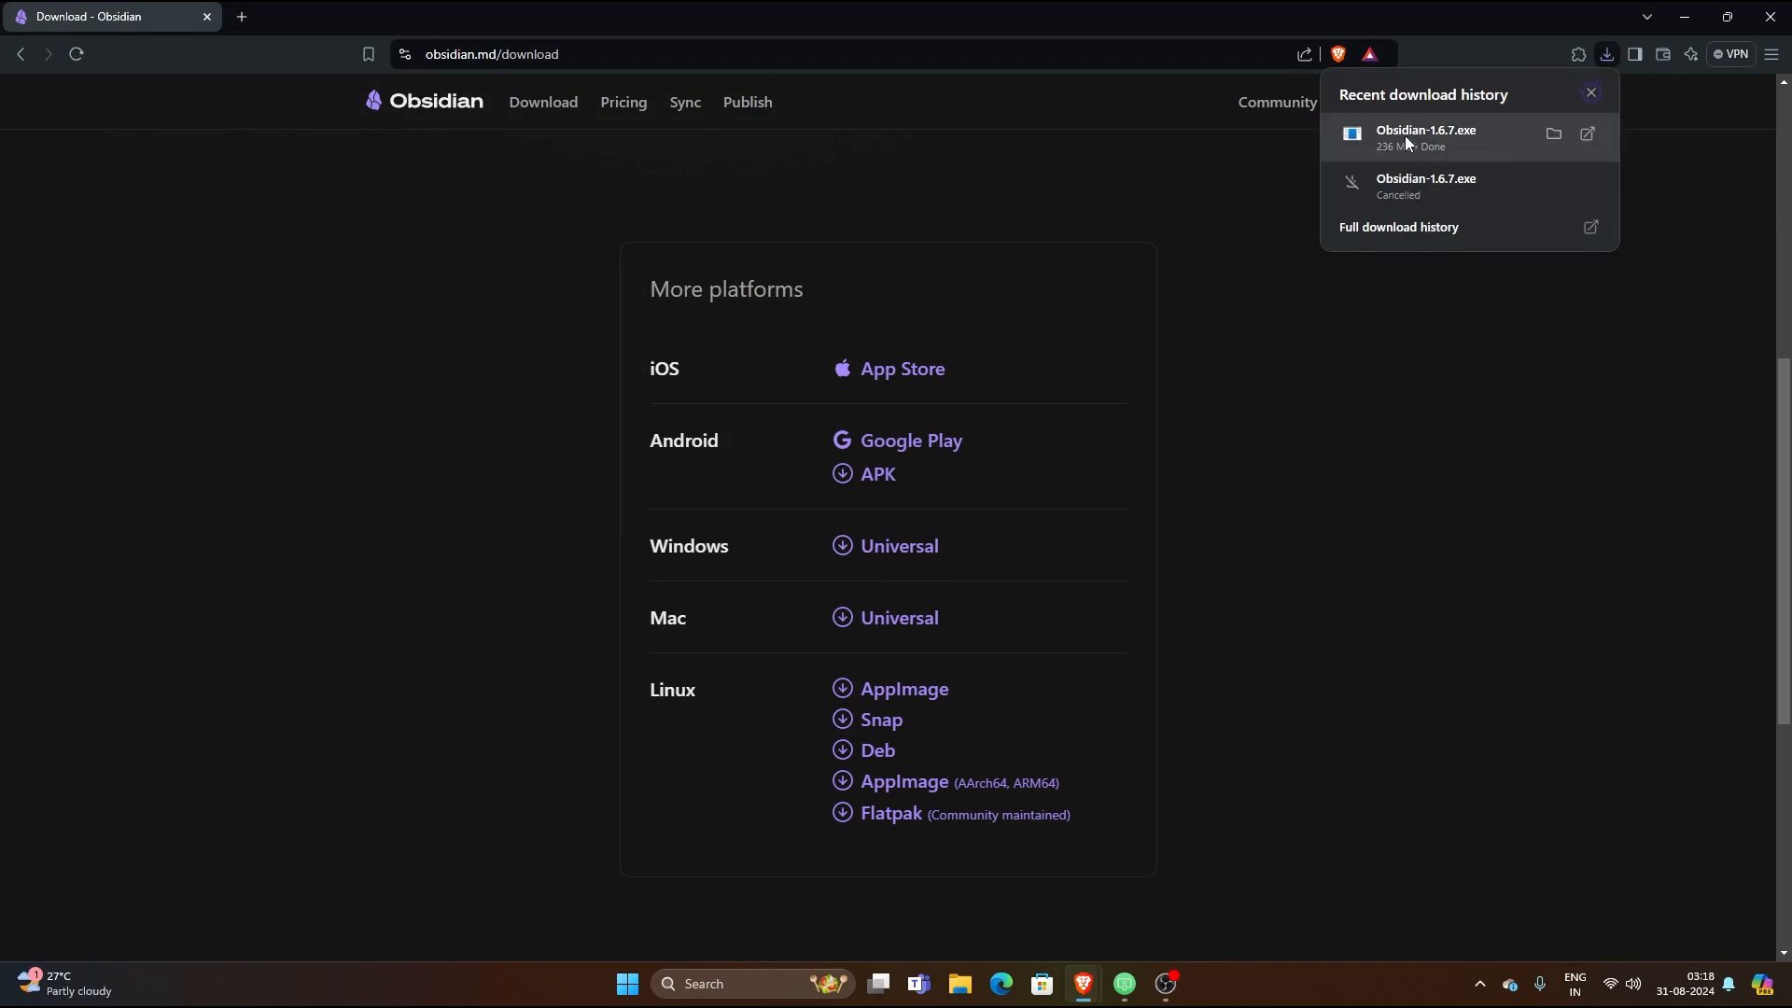
left_click(1376, 138)
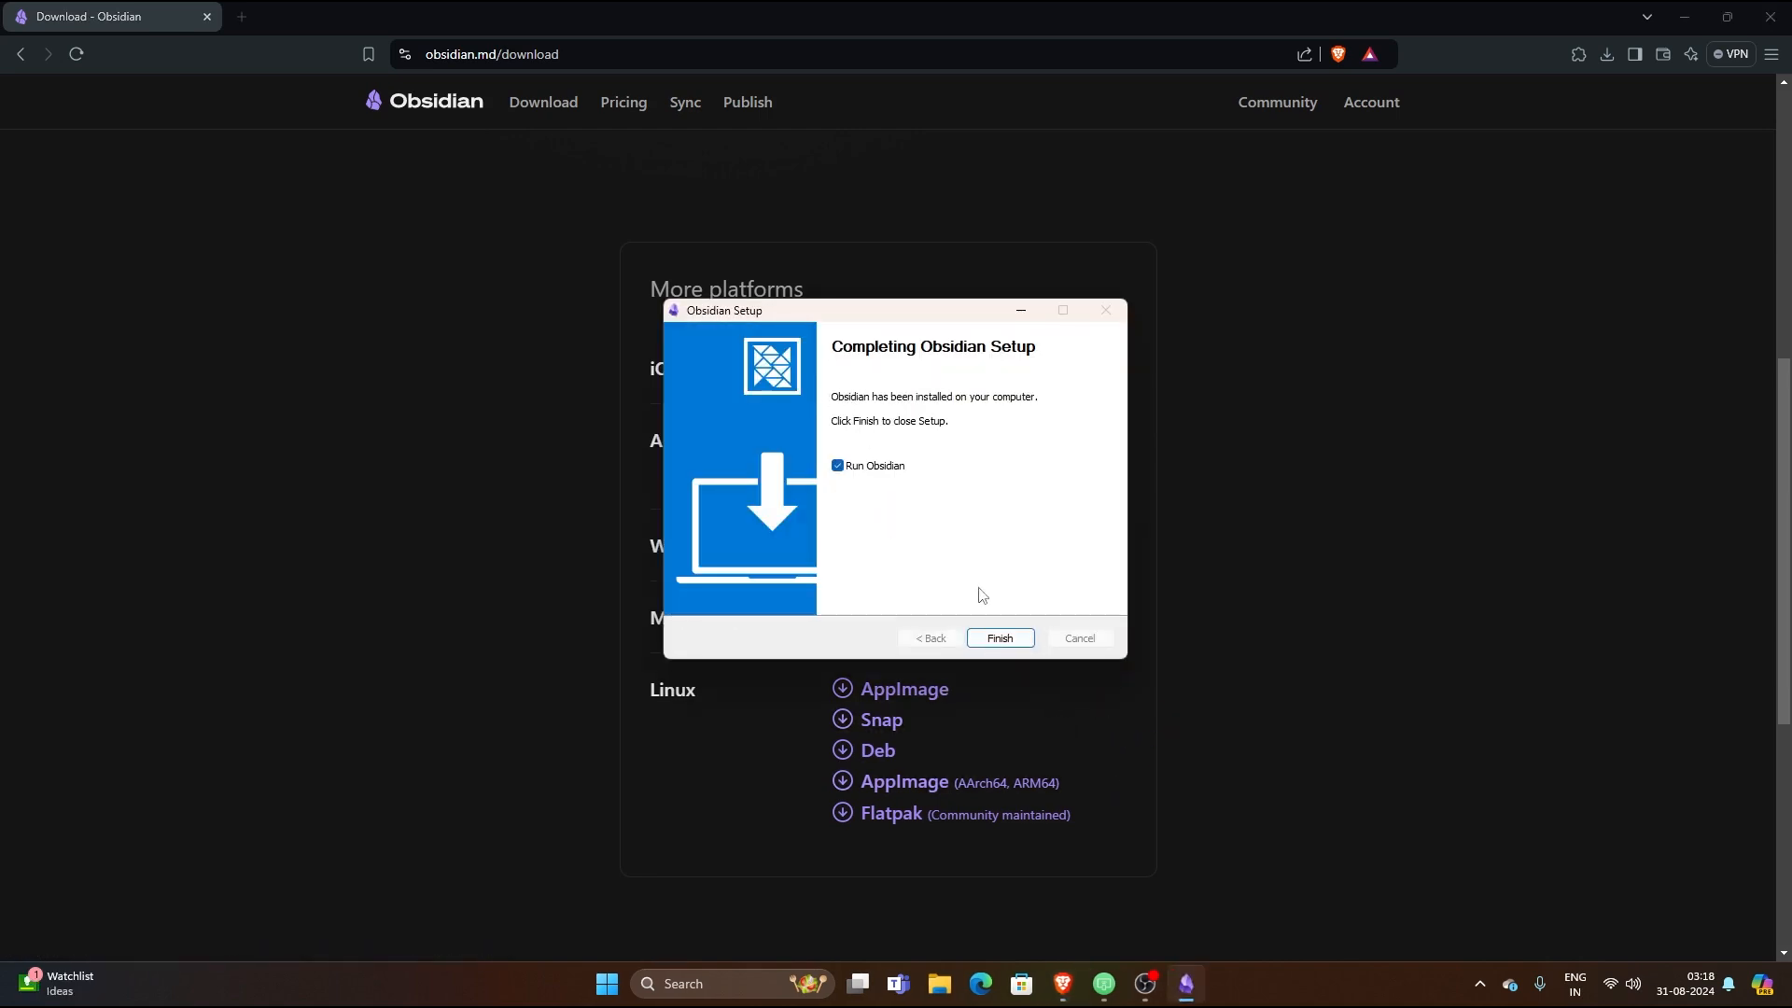
left_click(1015, 639)
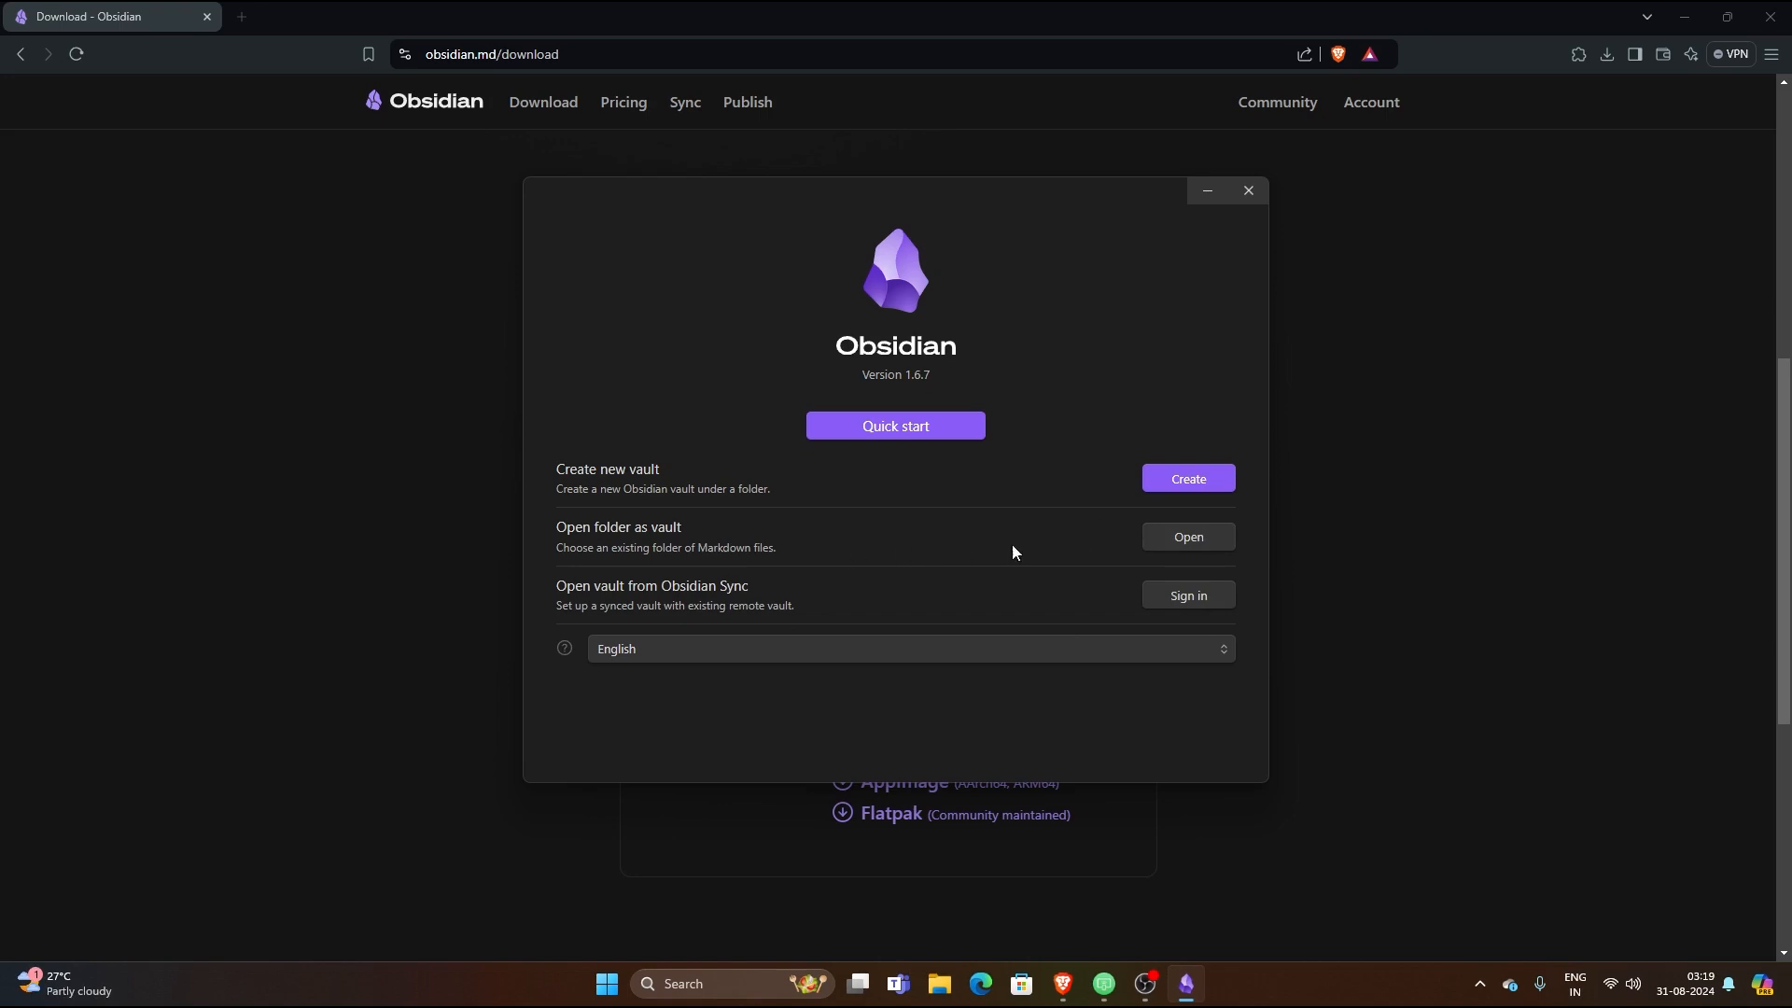
- Create a folder named Notes on the Desktop, open it as a vault and maximize the vault window
left_click(1179, 536)
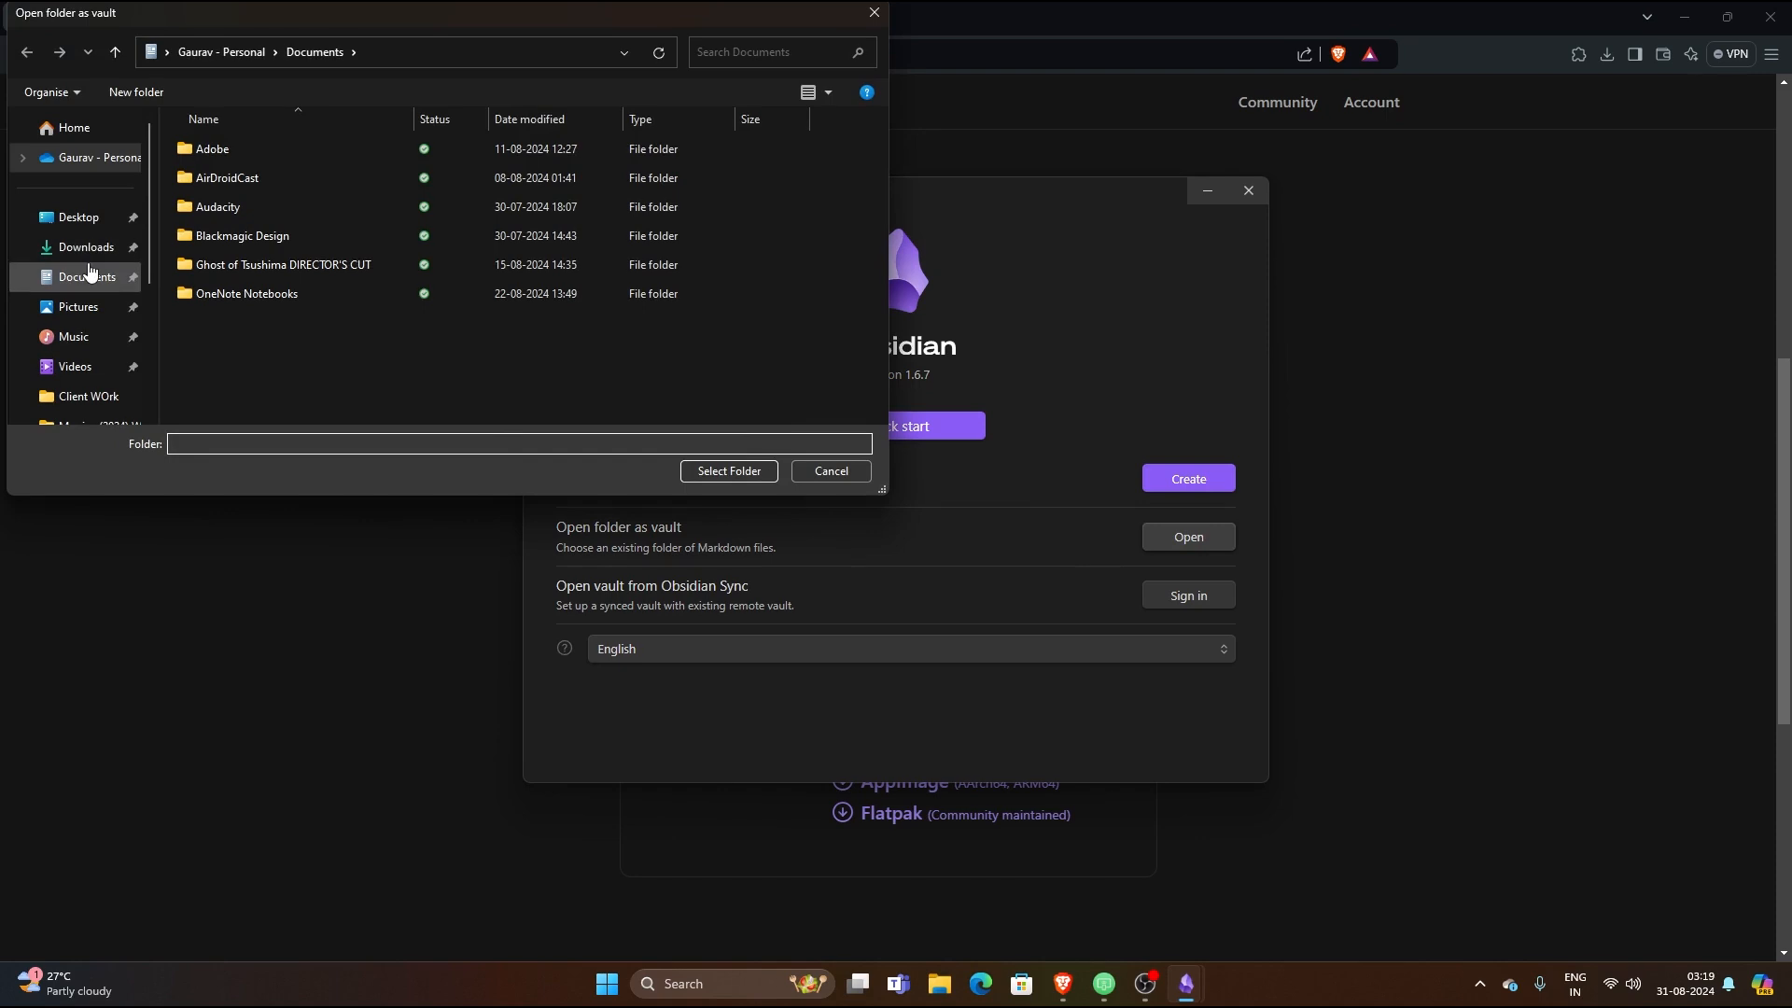
left_click(78, 216)
right_click(388, 314)
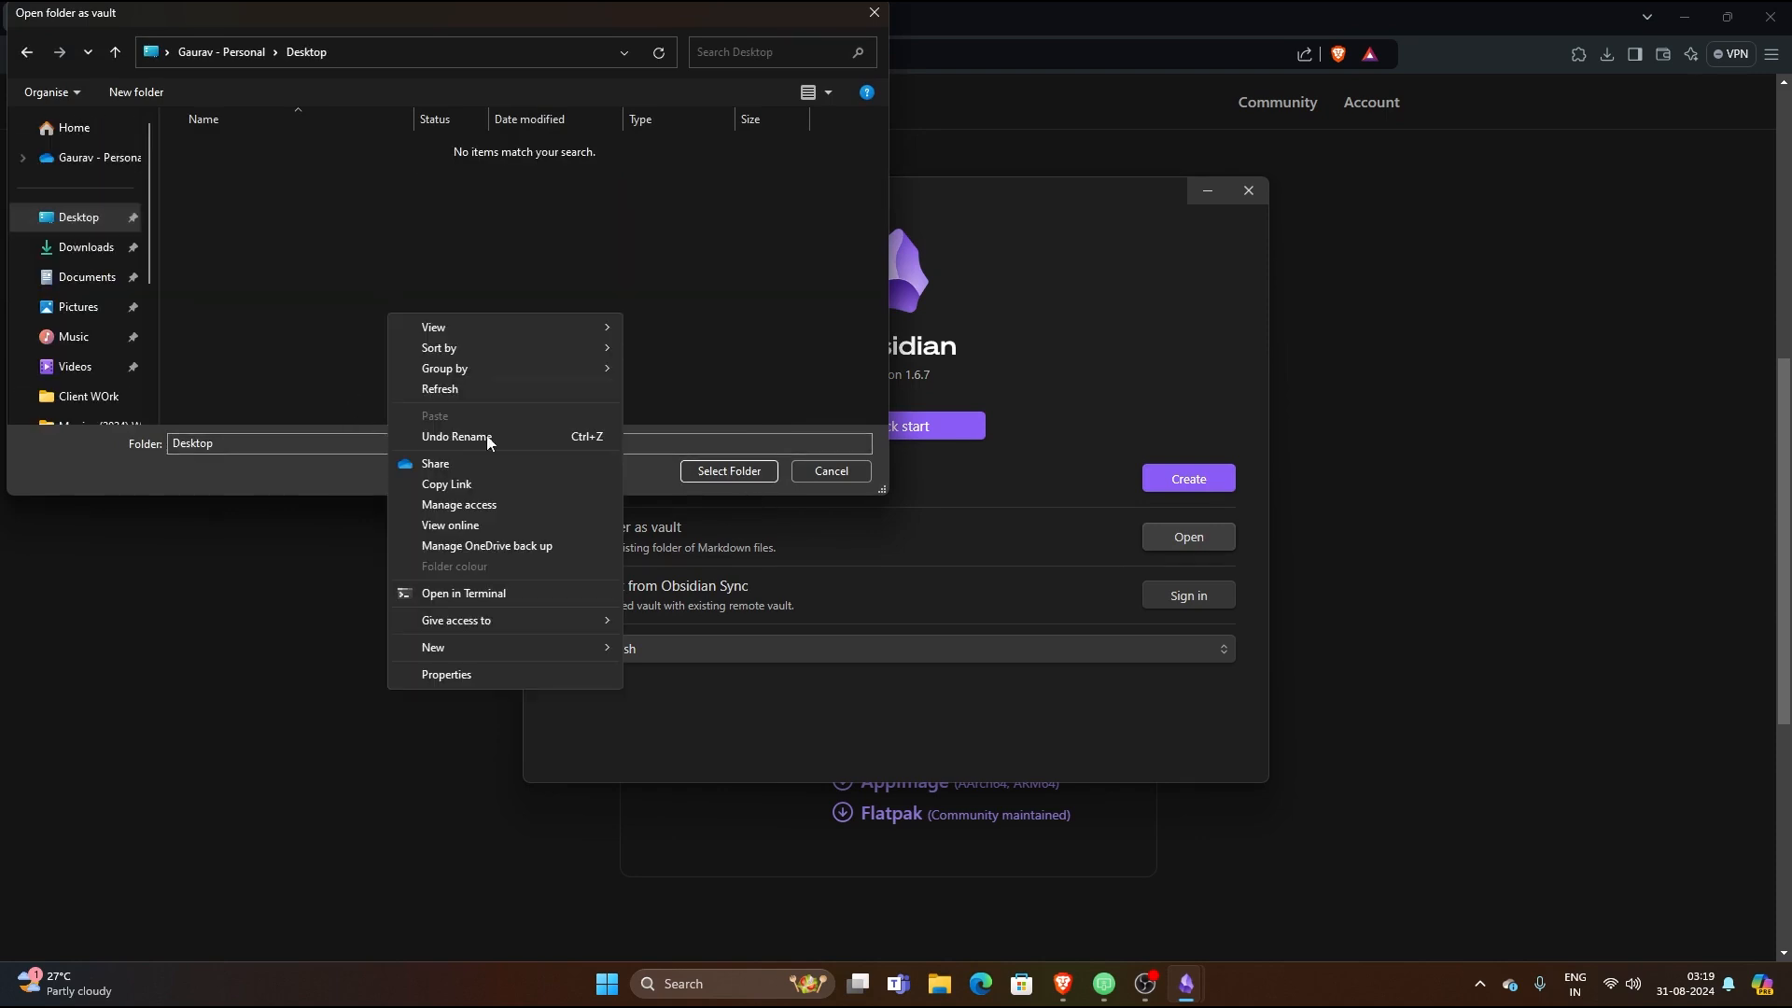
mouse_move(600, 657)
left_click(679, 646)
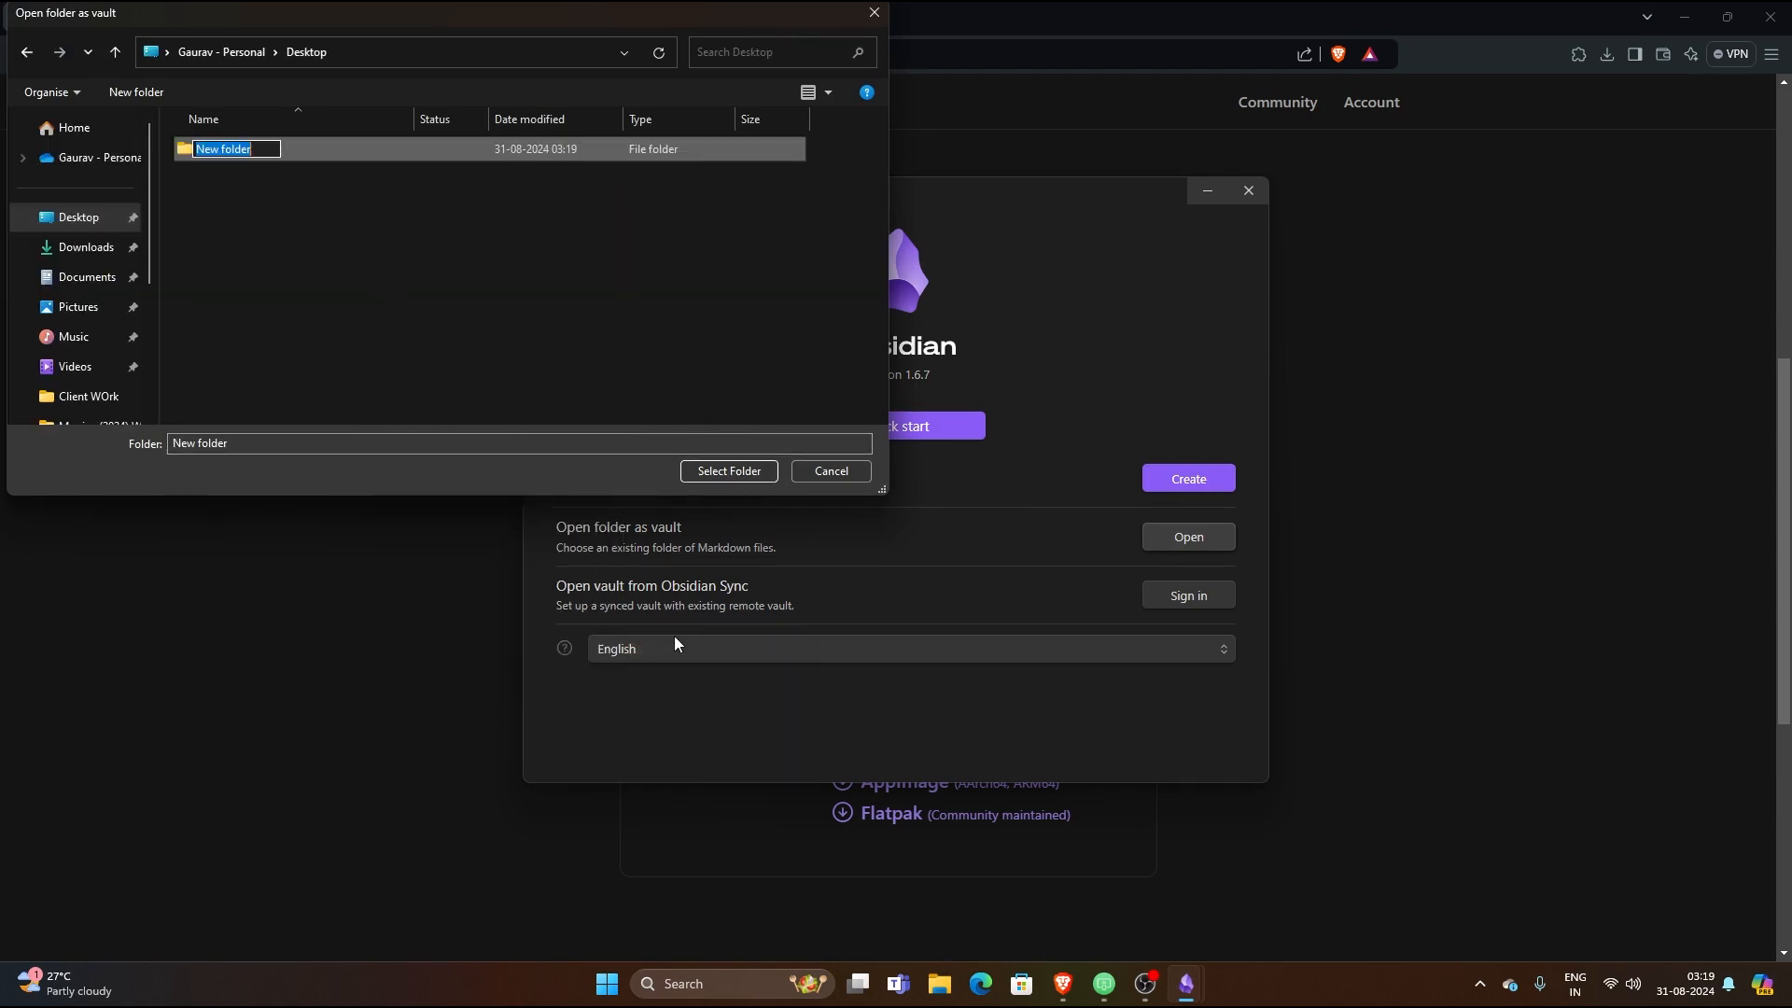
type("Notes")
key("Return")
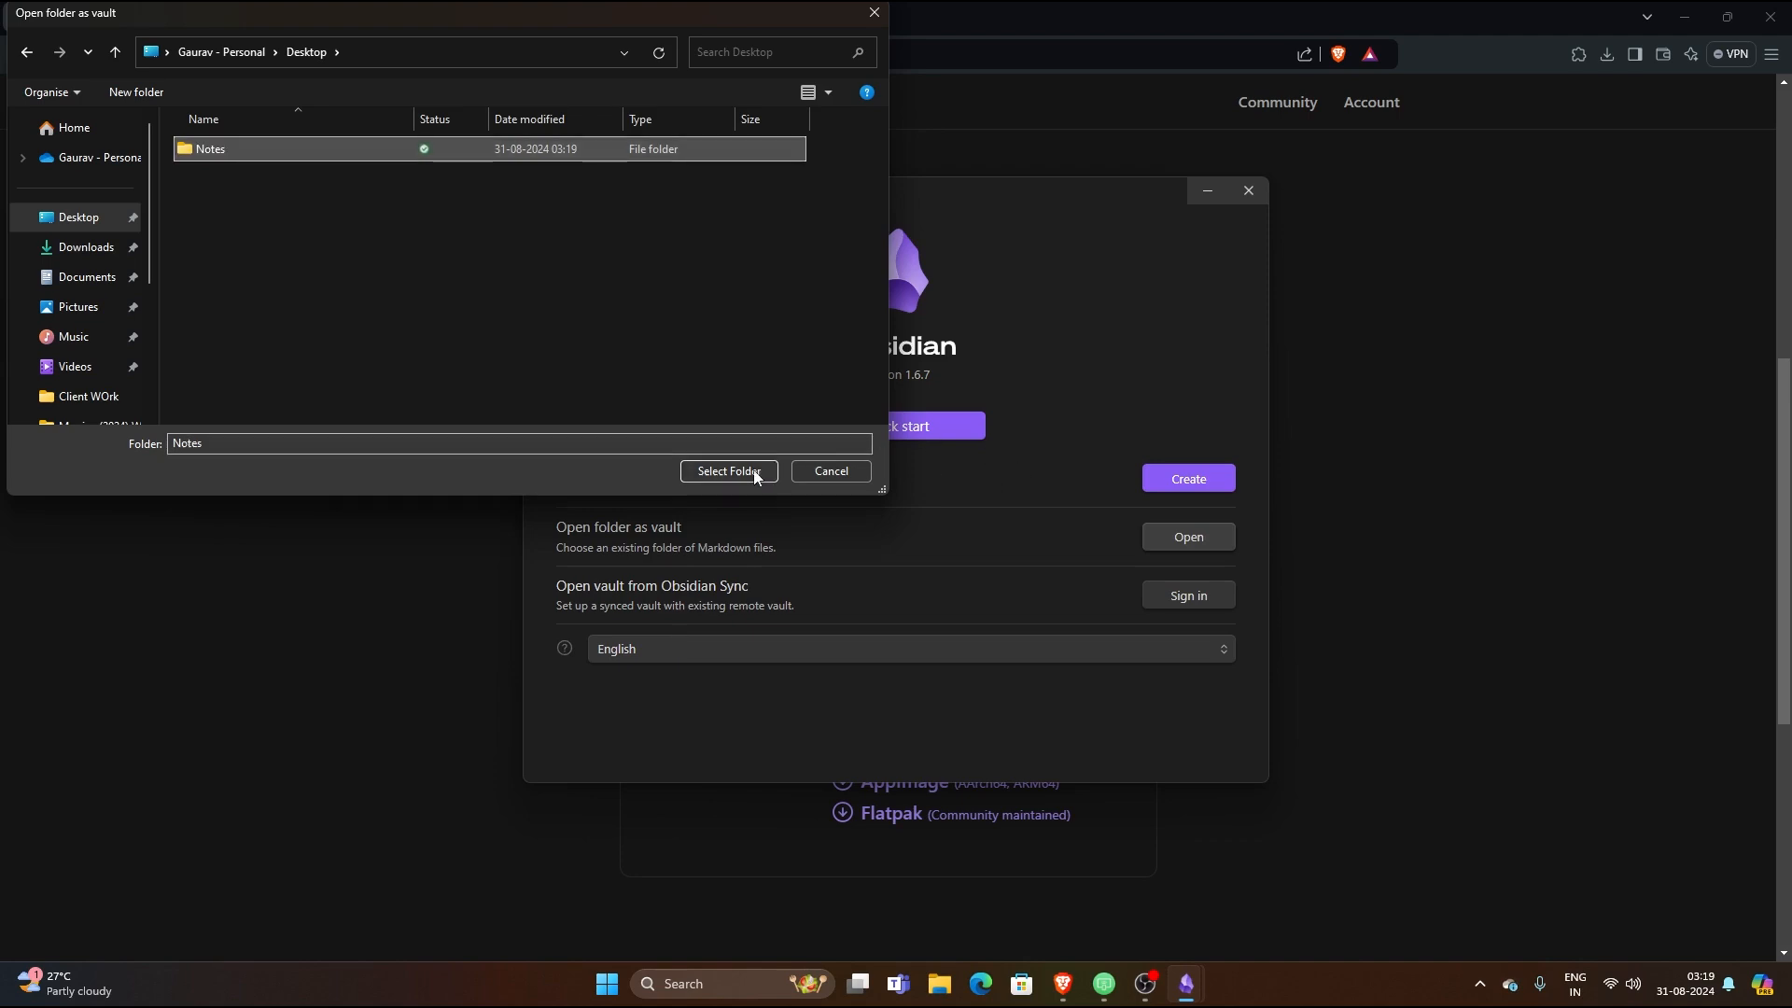
left_click(748, 472)
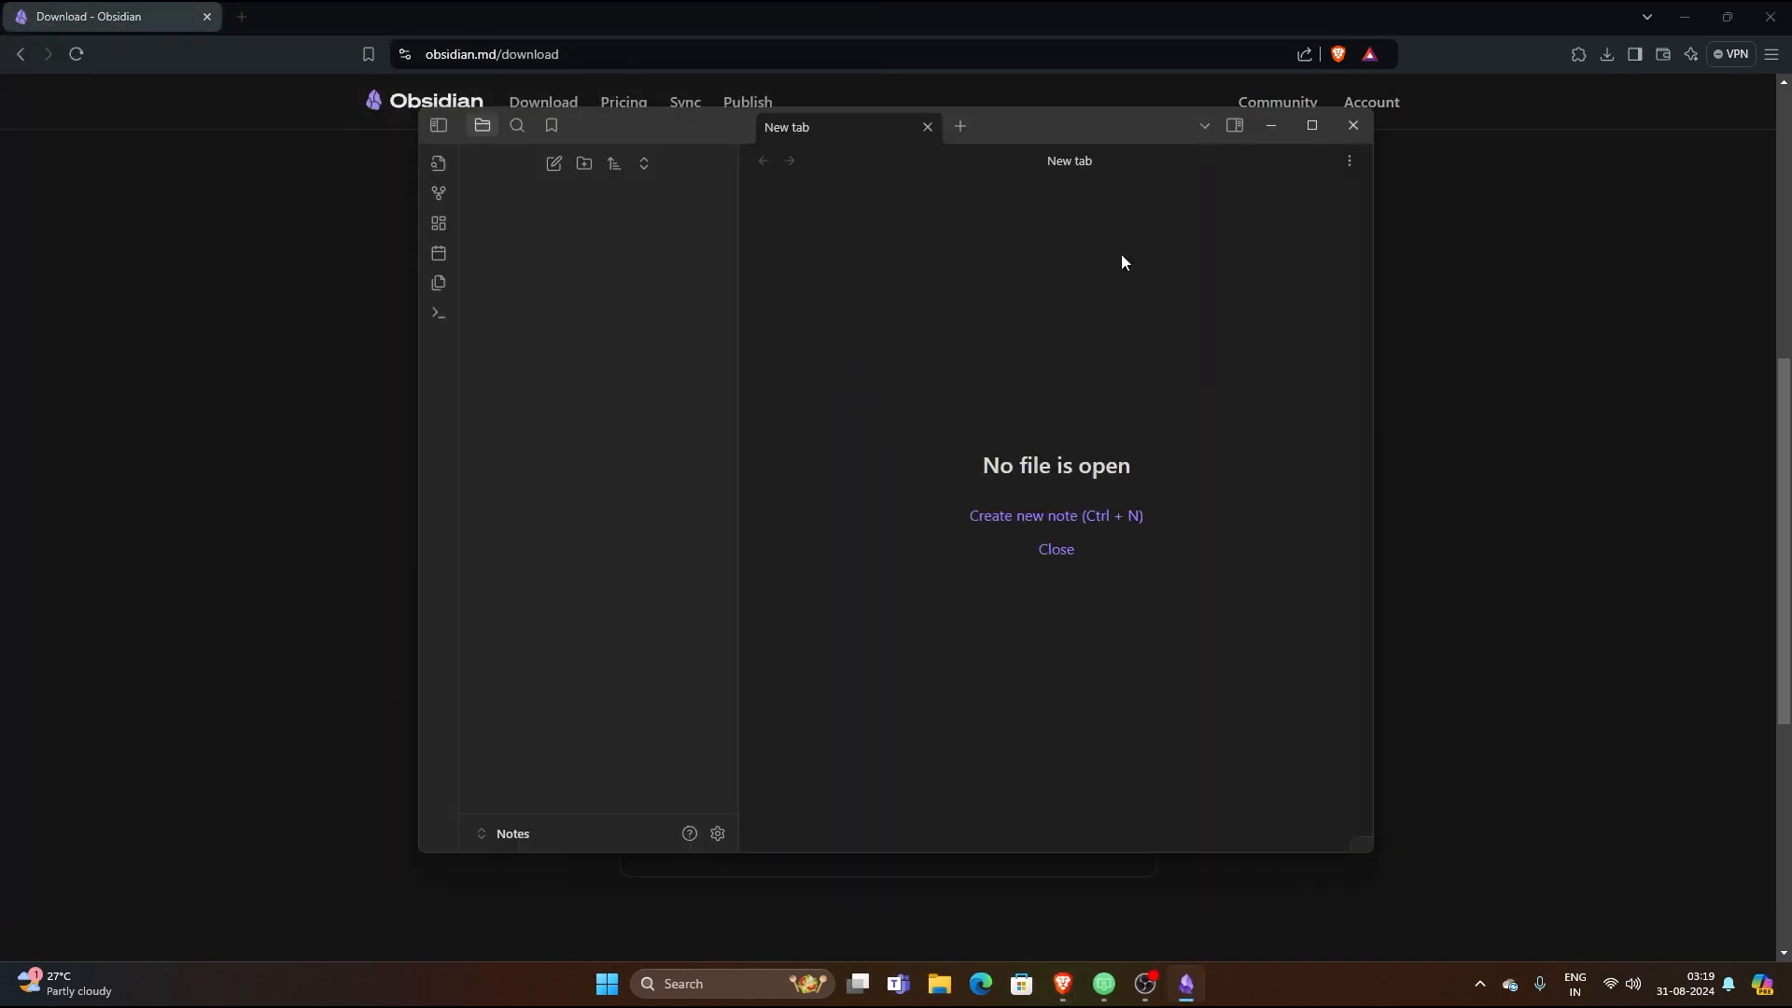
left_click(1309, 126)
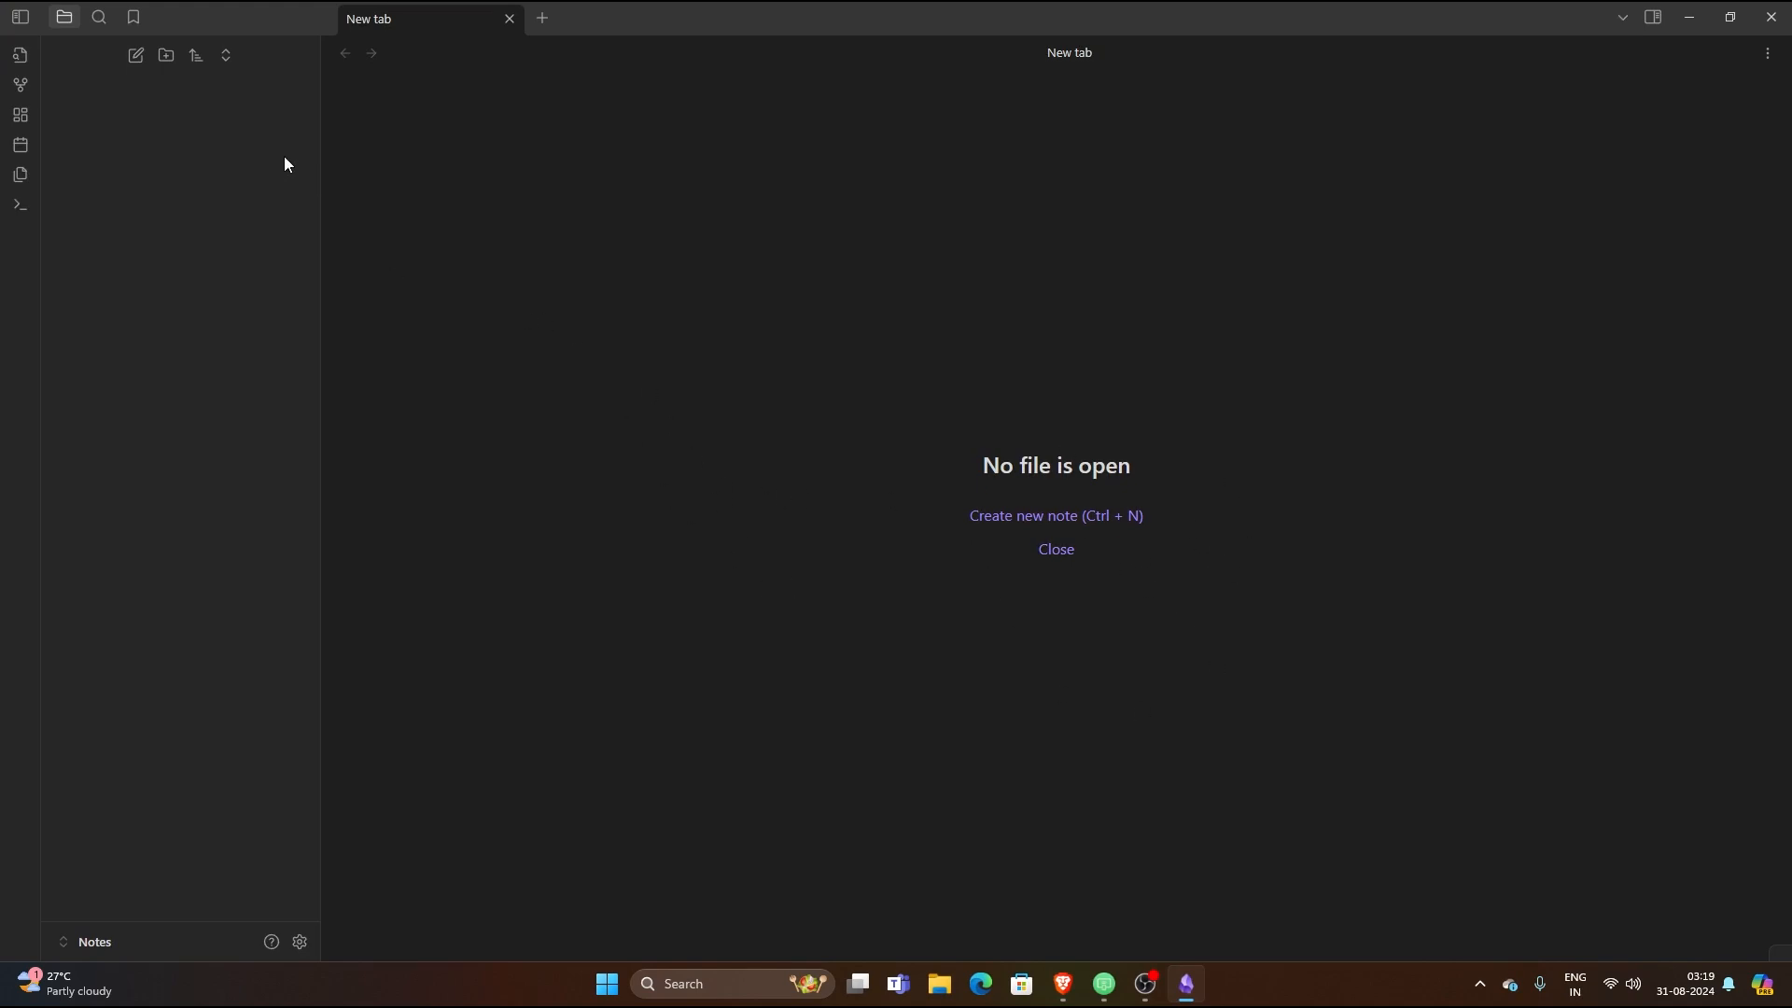
- Create a new note titled Digital Marketing
left_click(135, 57)
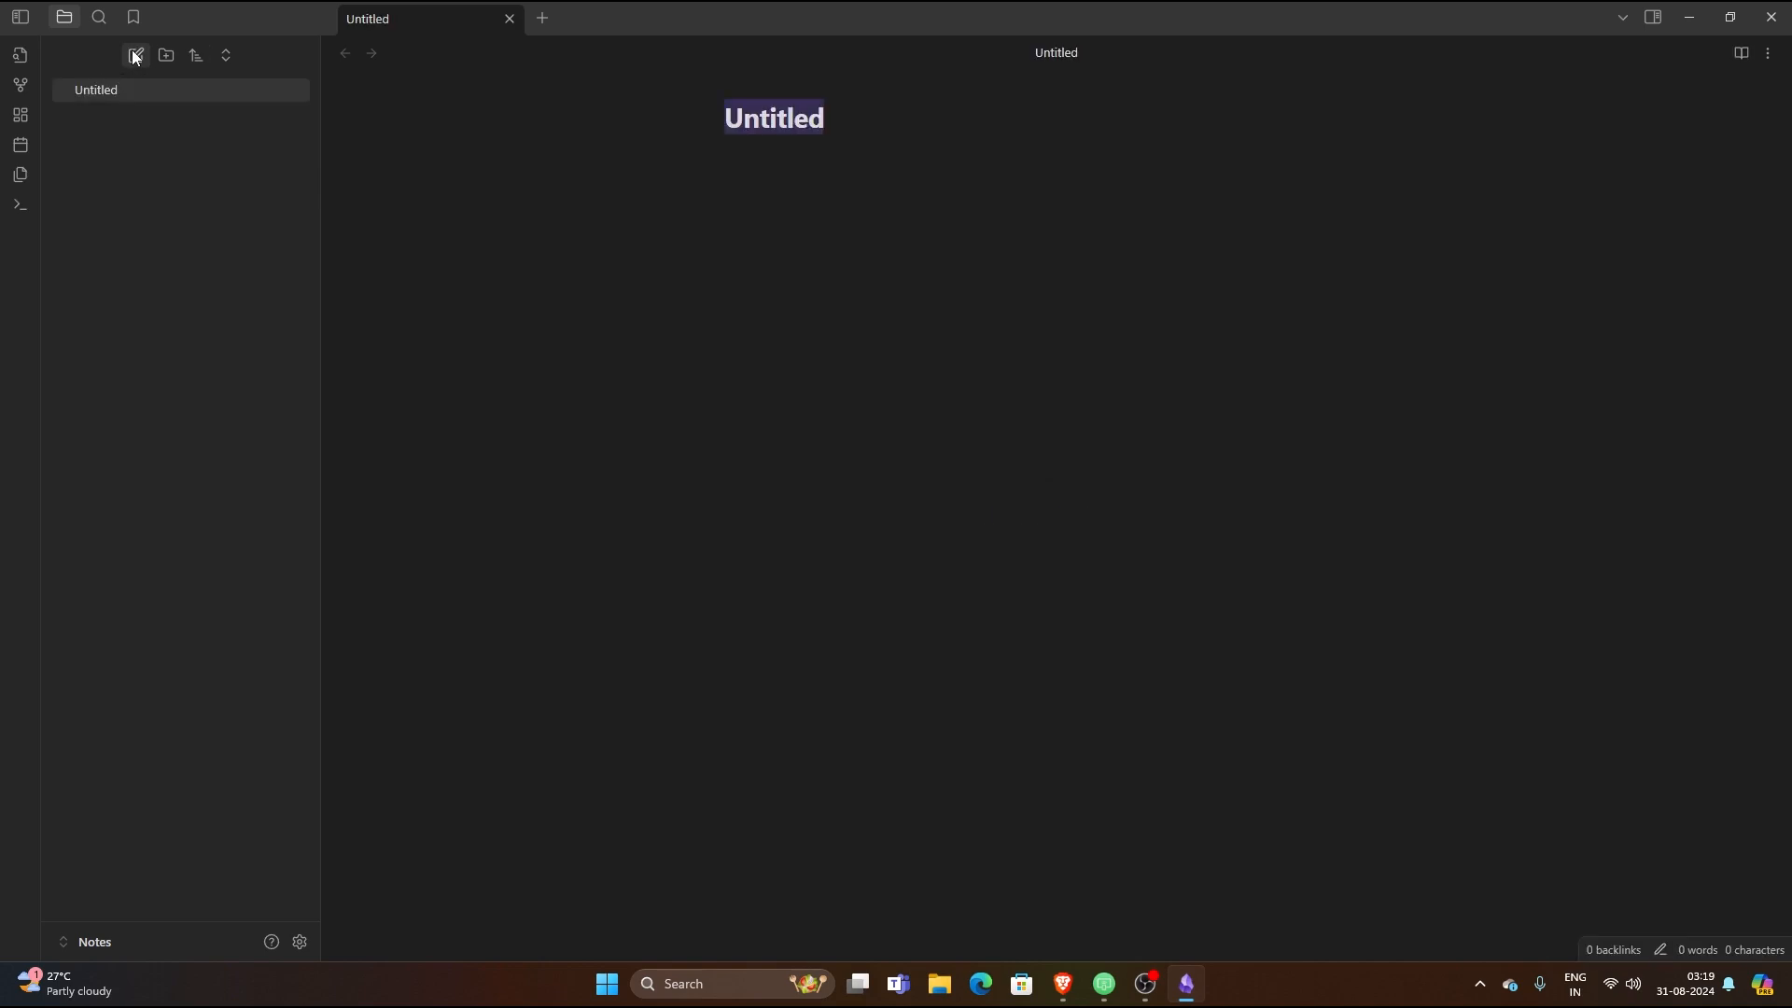
left_click(842, 120)
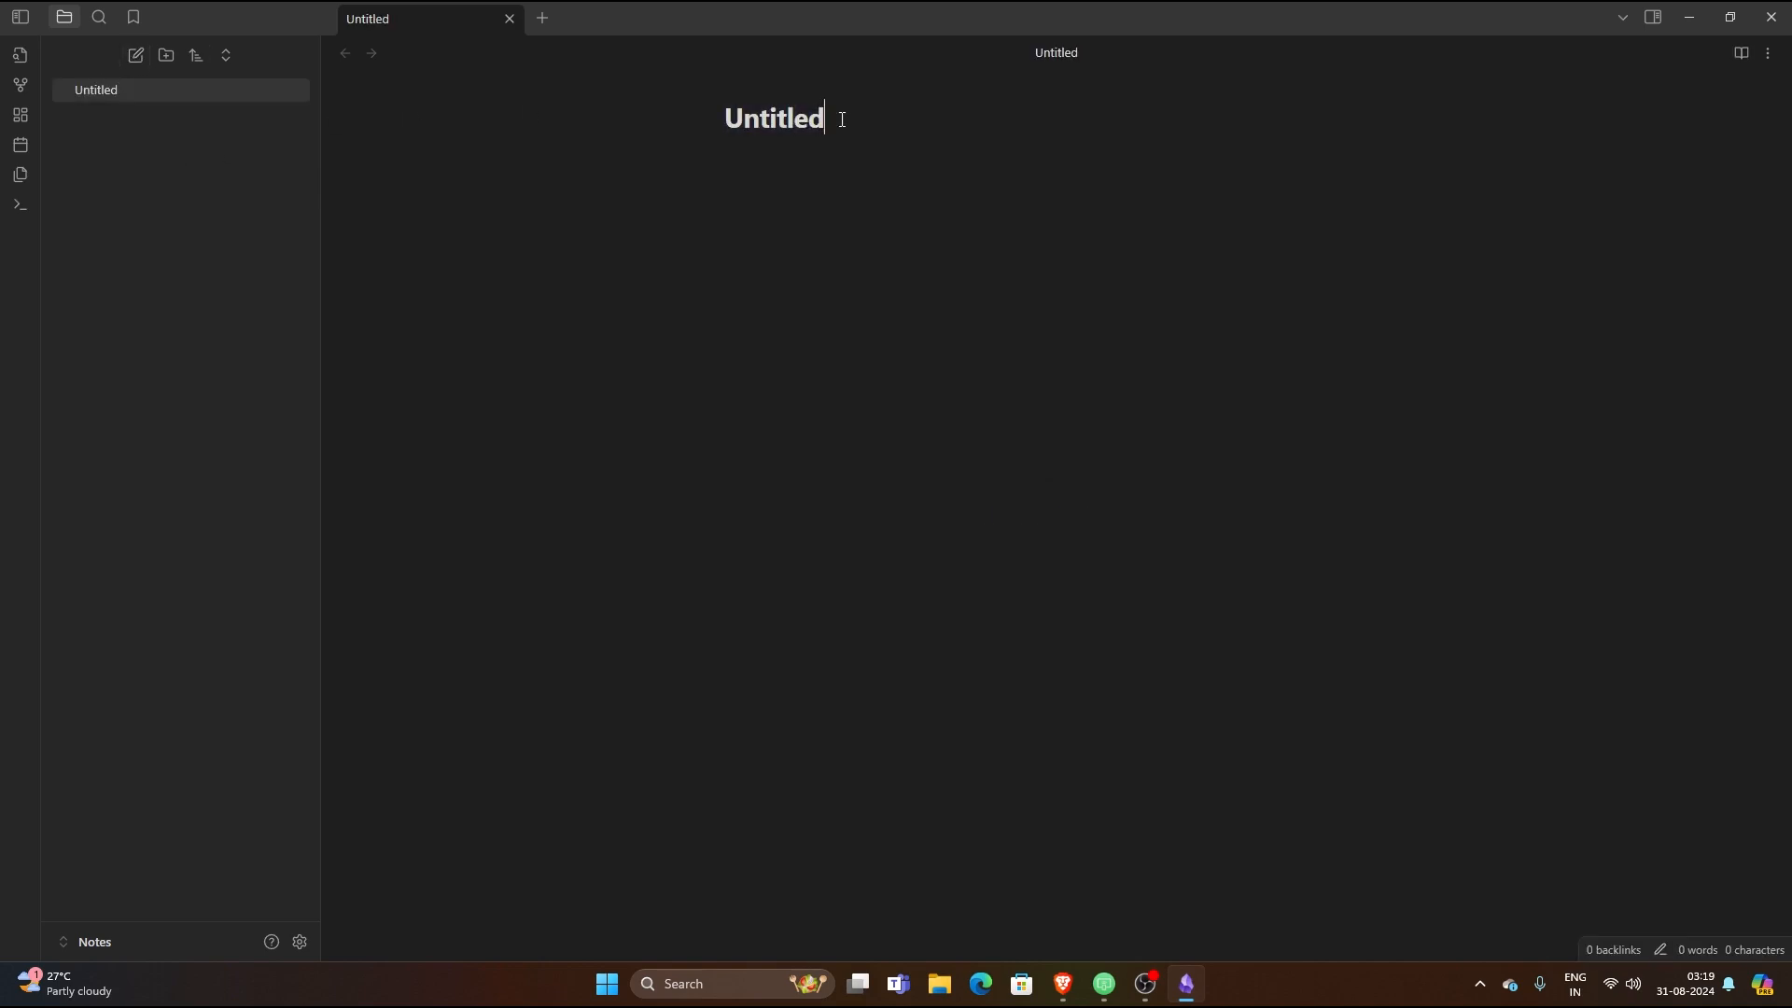
key("ctrl+a")
key("BackSpace")
type("Digital Marketing")
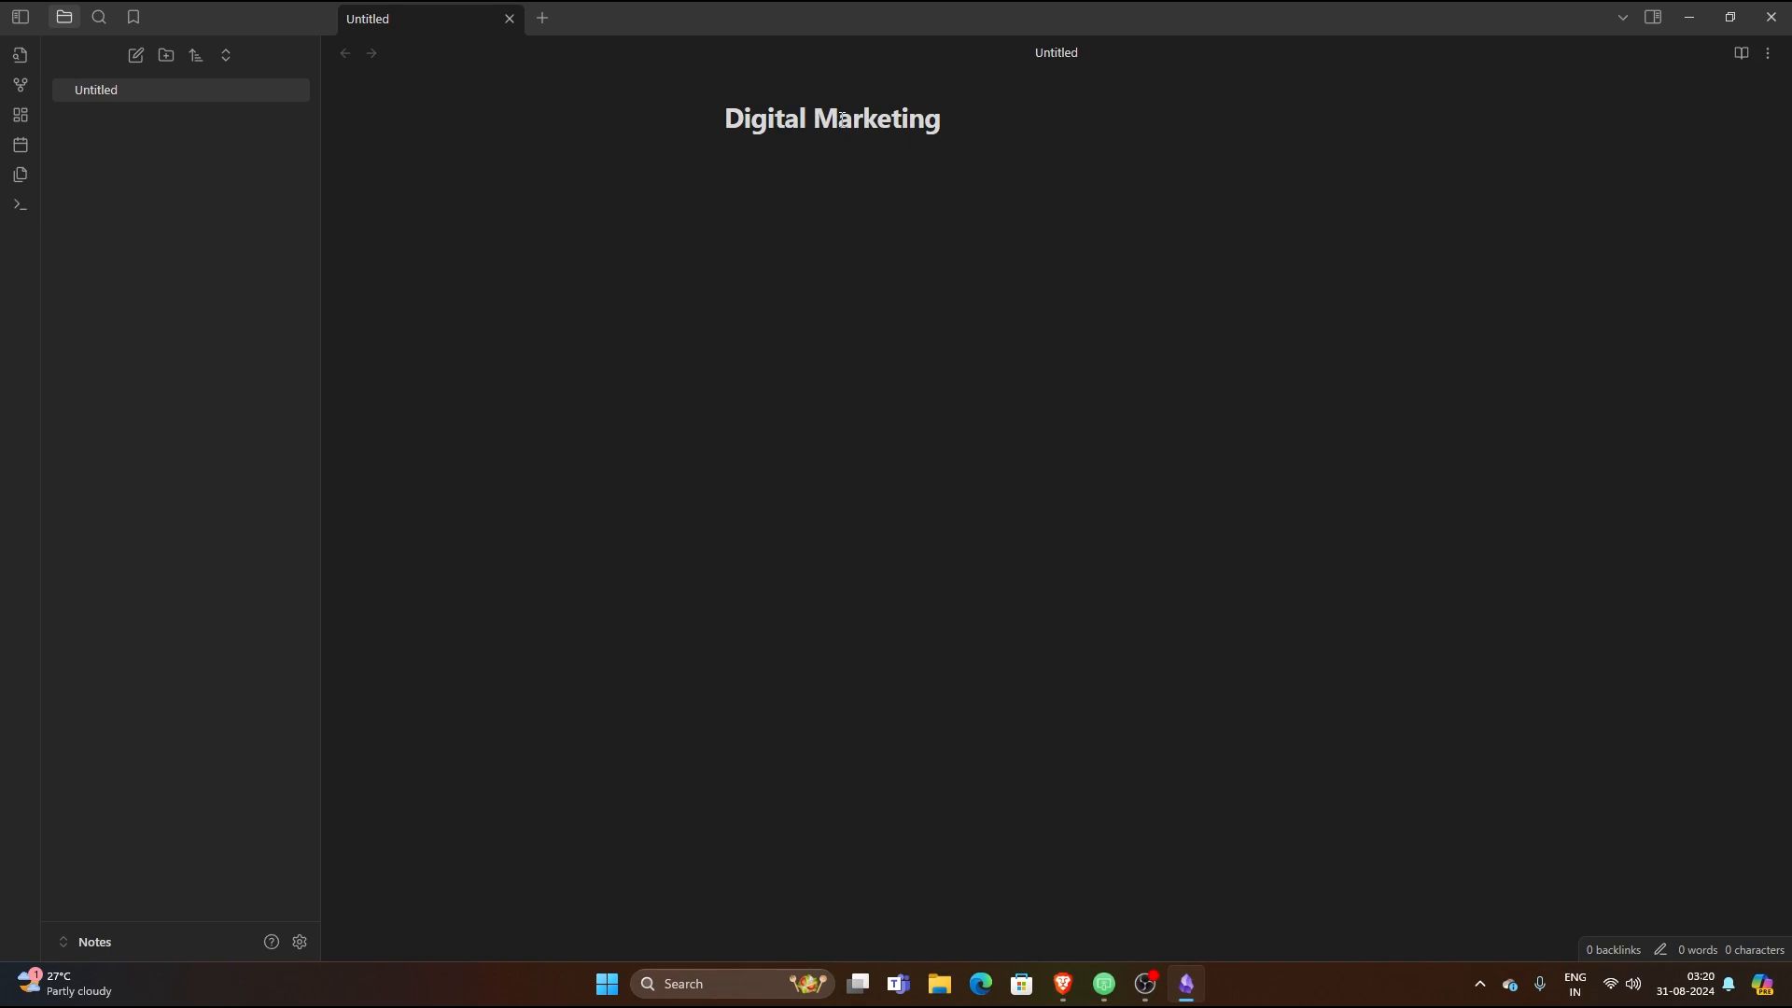
key("Return")
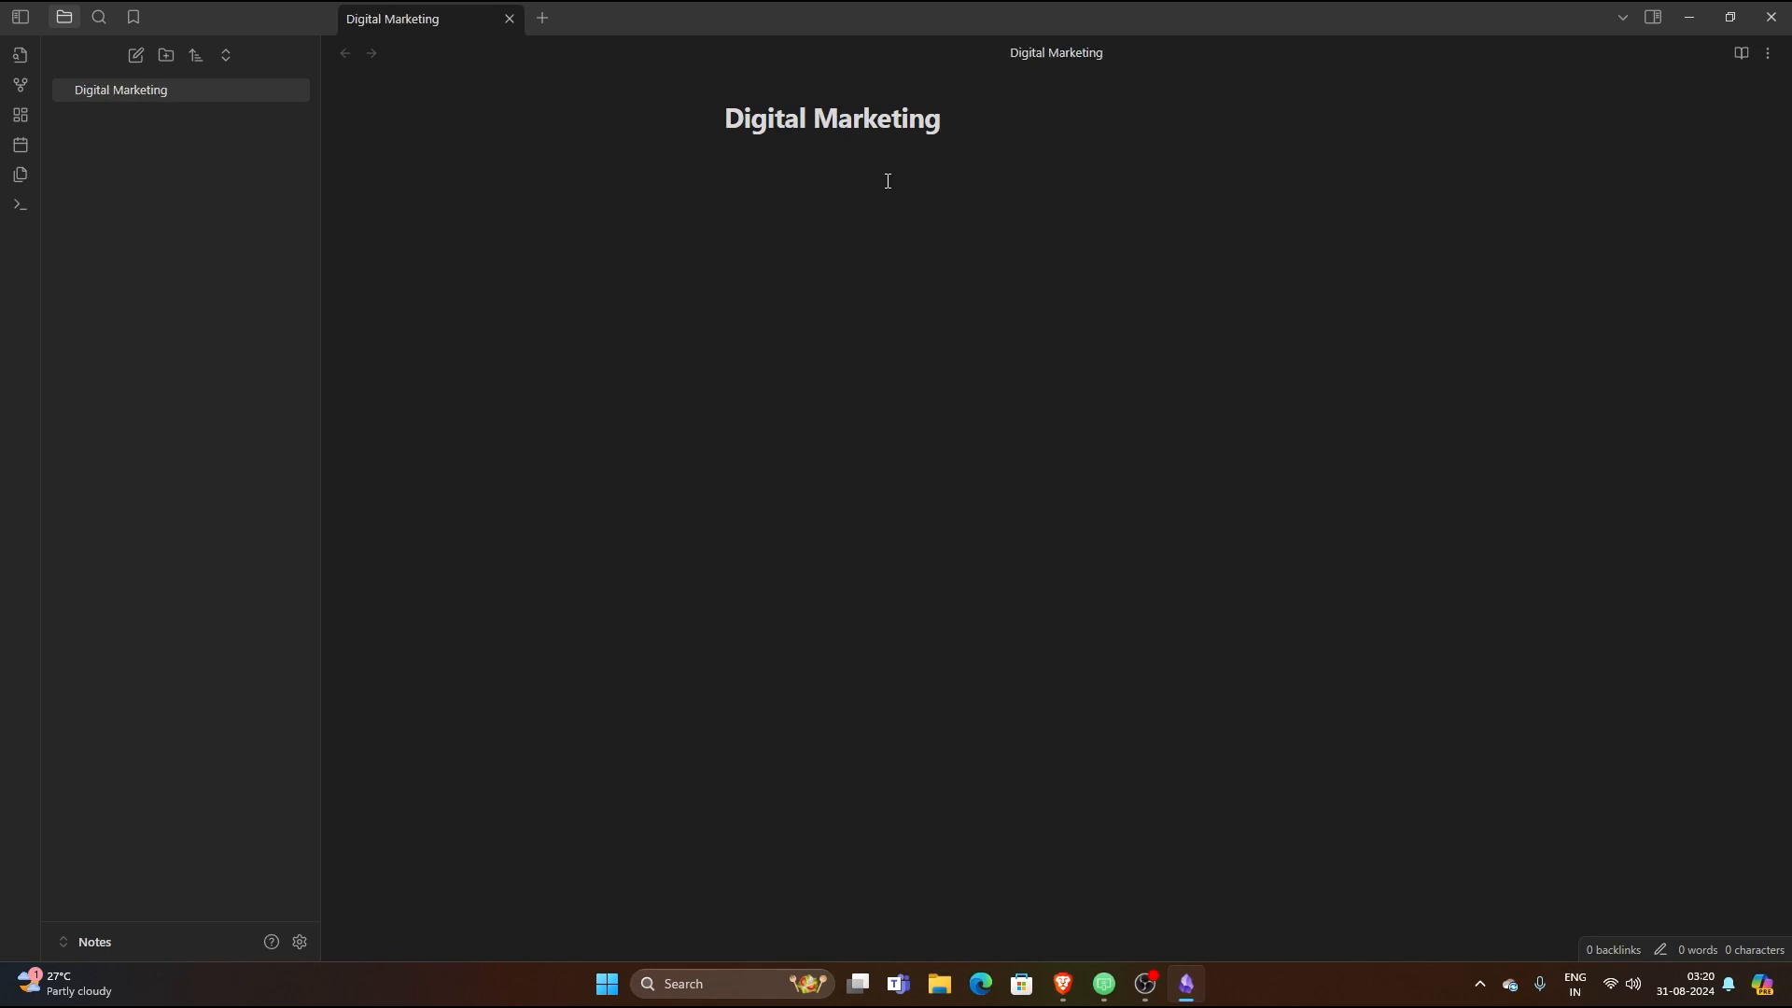
- Write a bulleted list in the Digital Marketing note with SEO, Email Marketing, Social Media marketing and Youtube SEO
type("- ")
type("SEO - ")
type("E")
type("mail Ma")
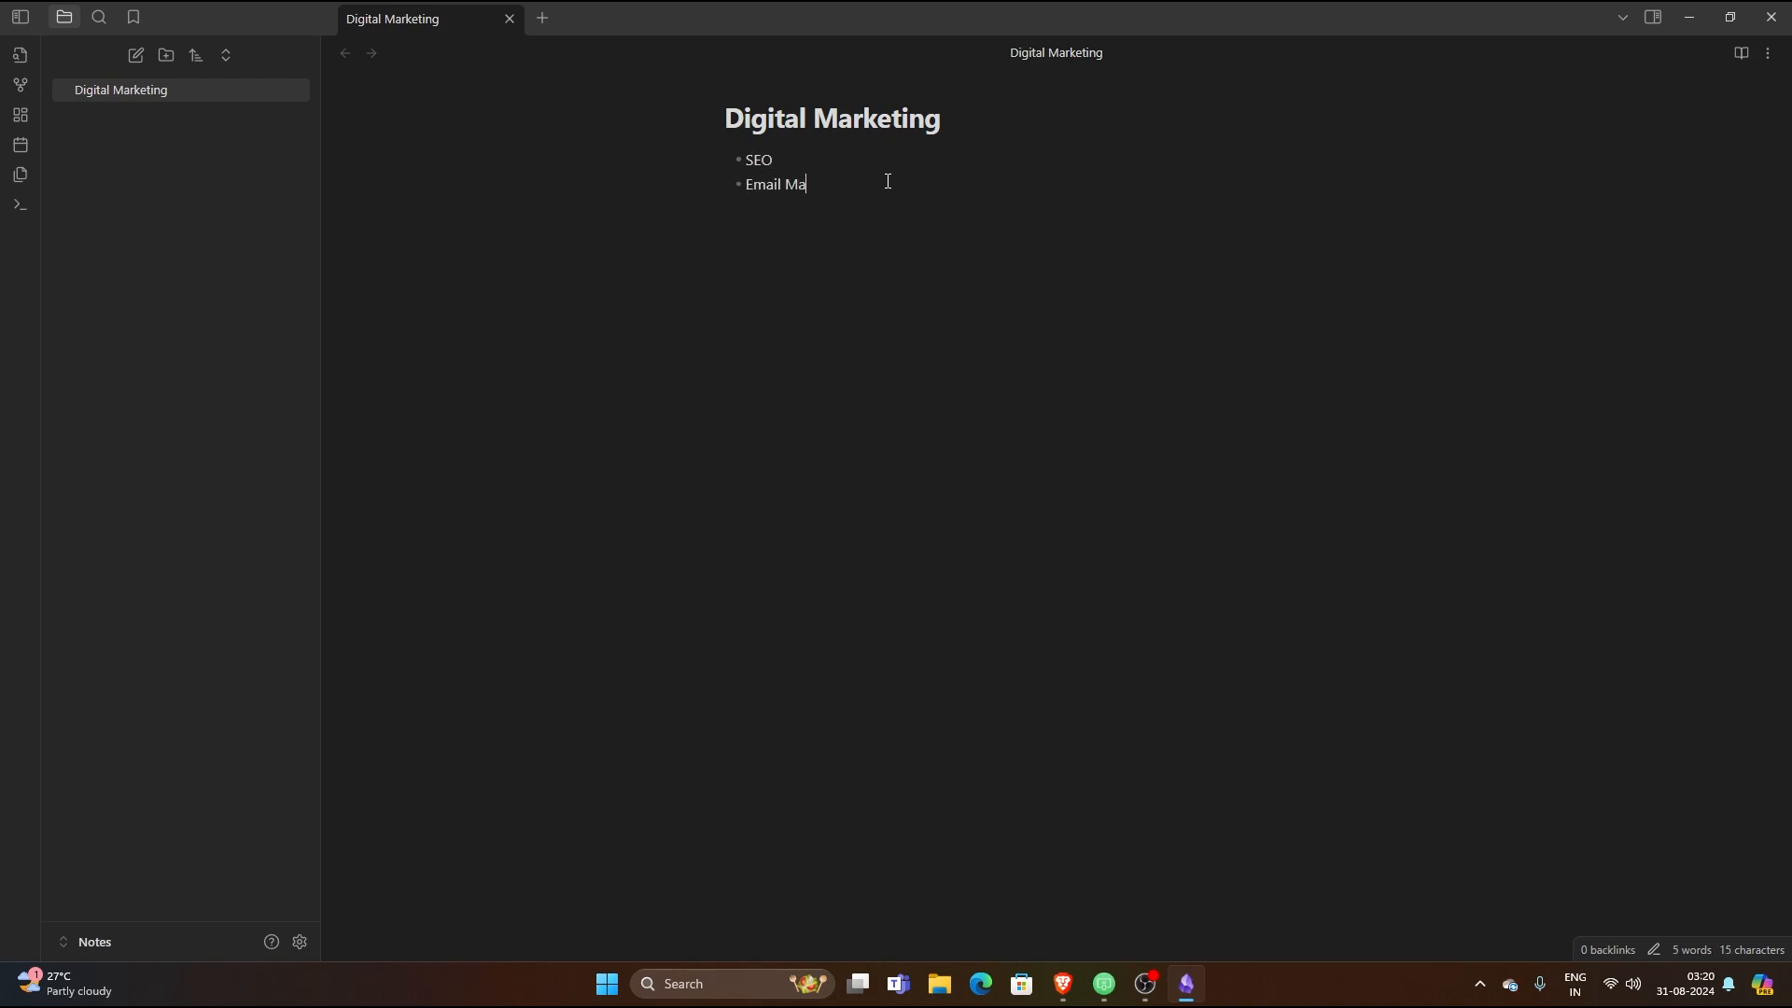
type("rketing - ")
type("Social Media marketing")
key("Return")
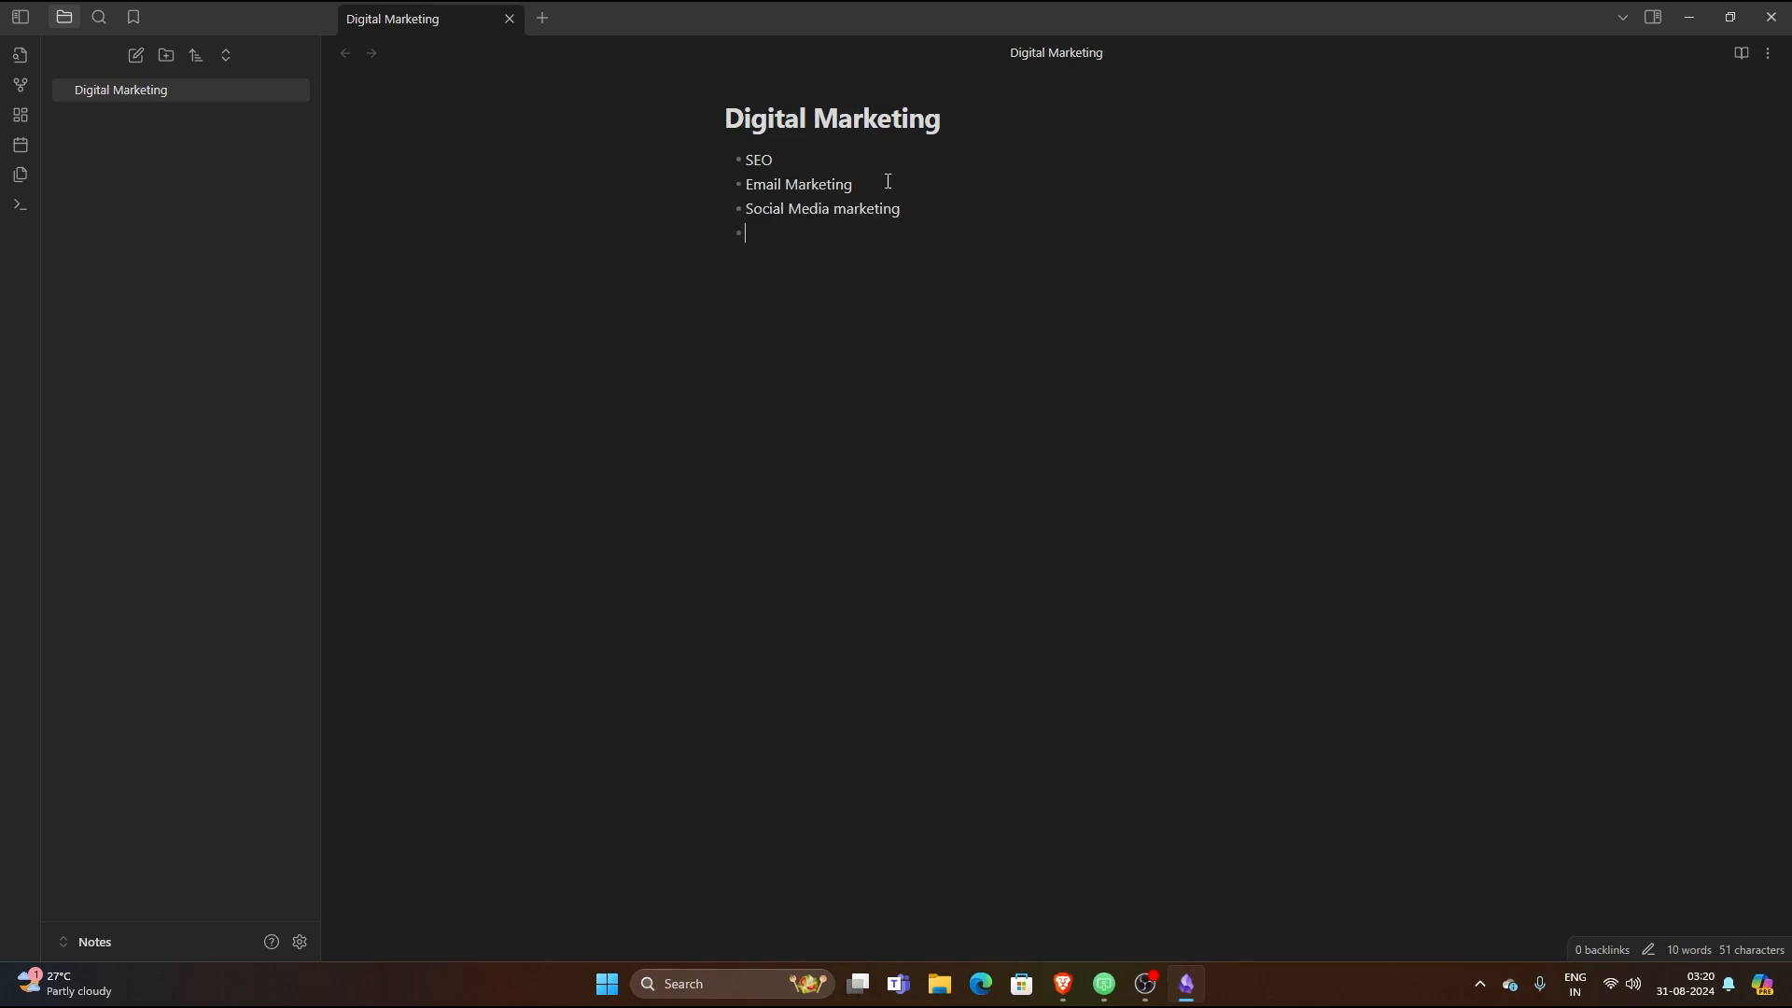
type("y")
key("BackSpace")
type("YOutube SEO")
key("Left")
key("BackSpace")
type("o")
- Create a second note titled SEO with the body text "This is example text ,"
left_click(135, 57)
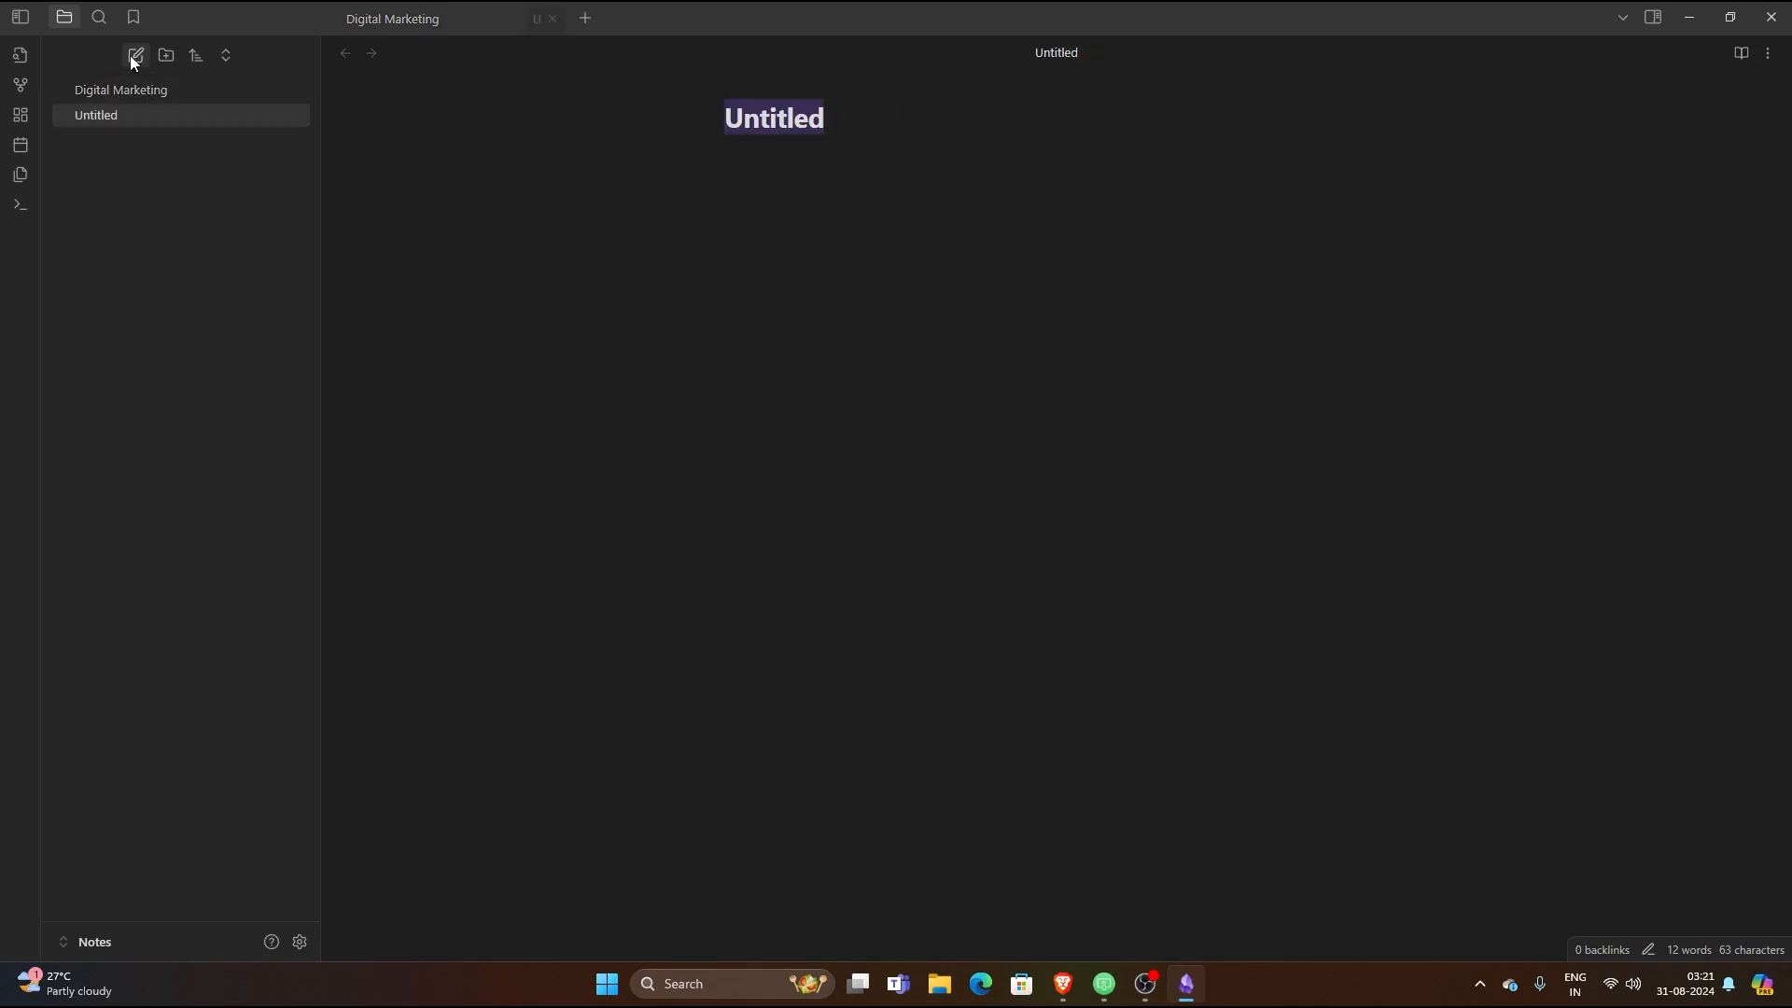
left_click(827, 118)
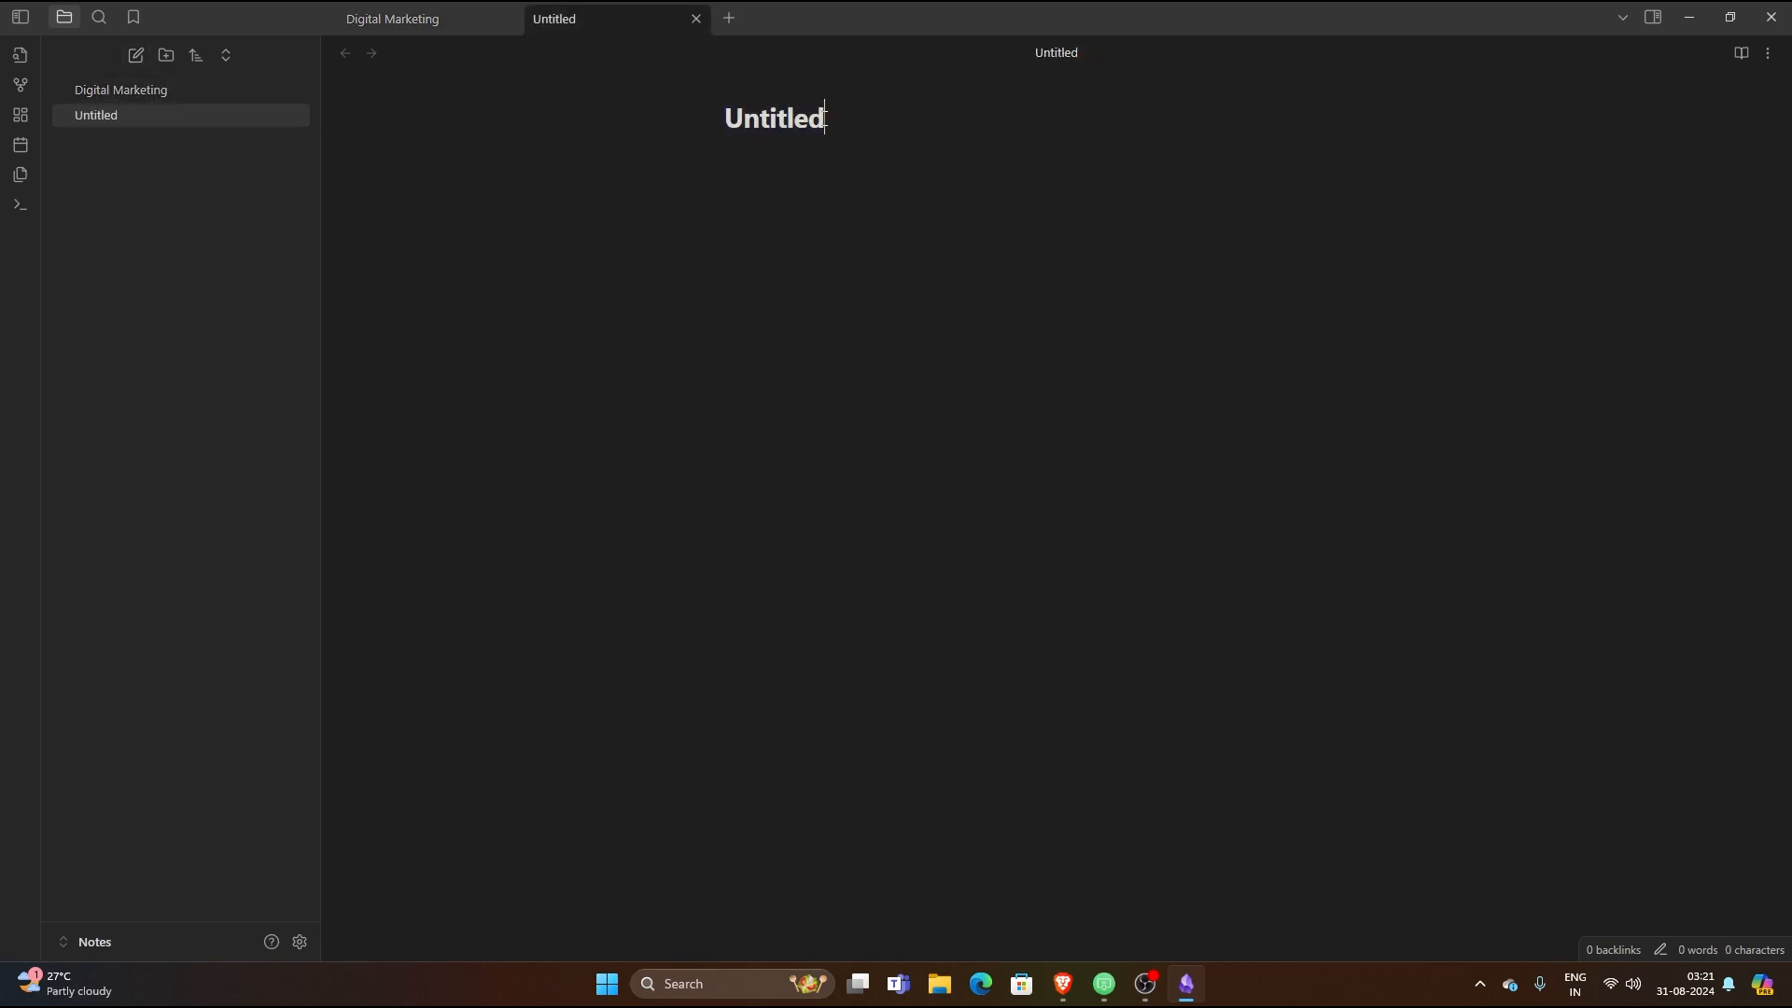
key("ctrl+a")
key("BackSpace")
type("SEO")
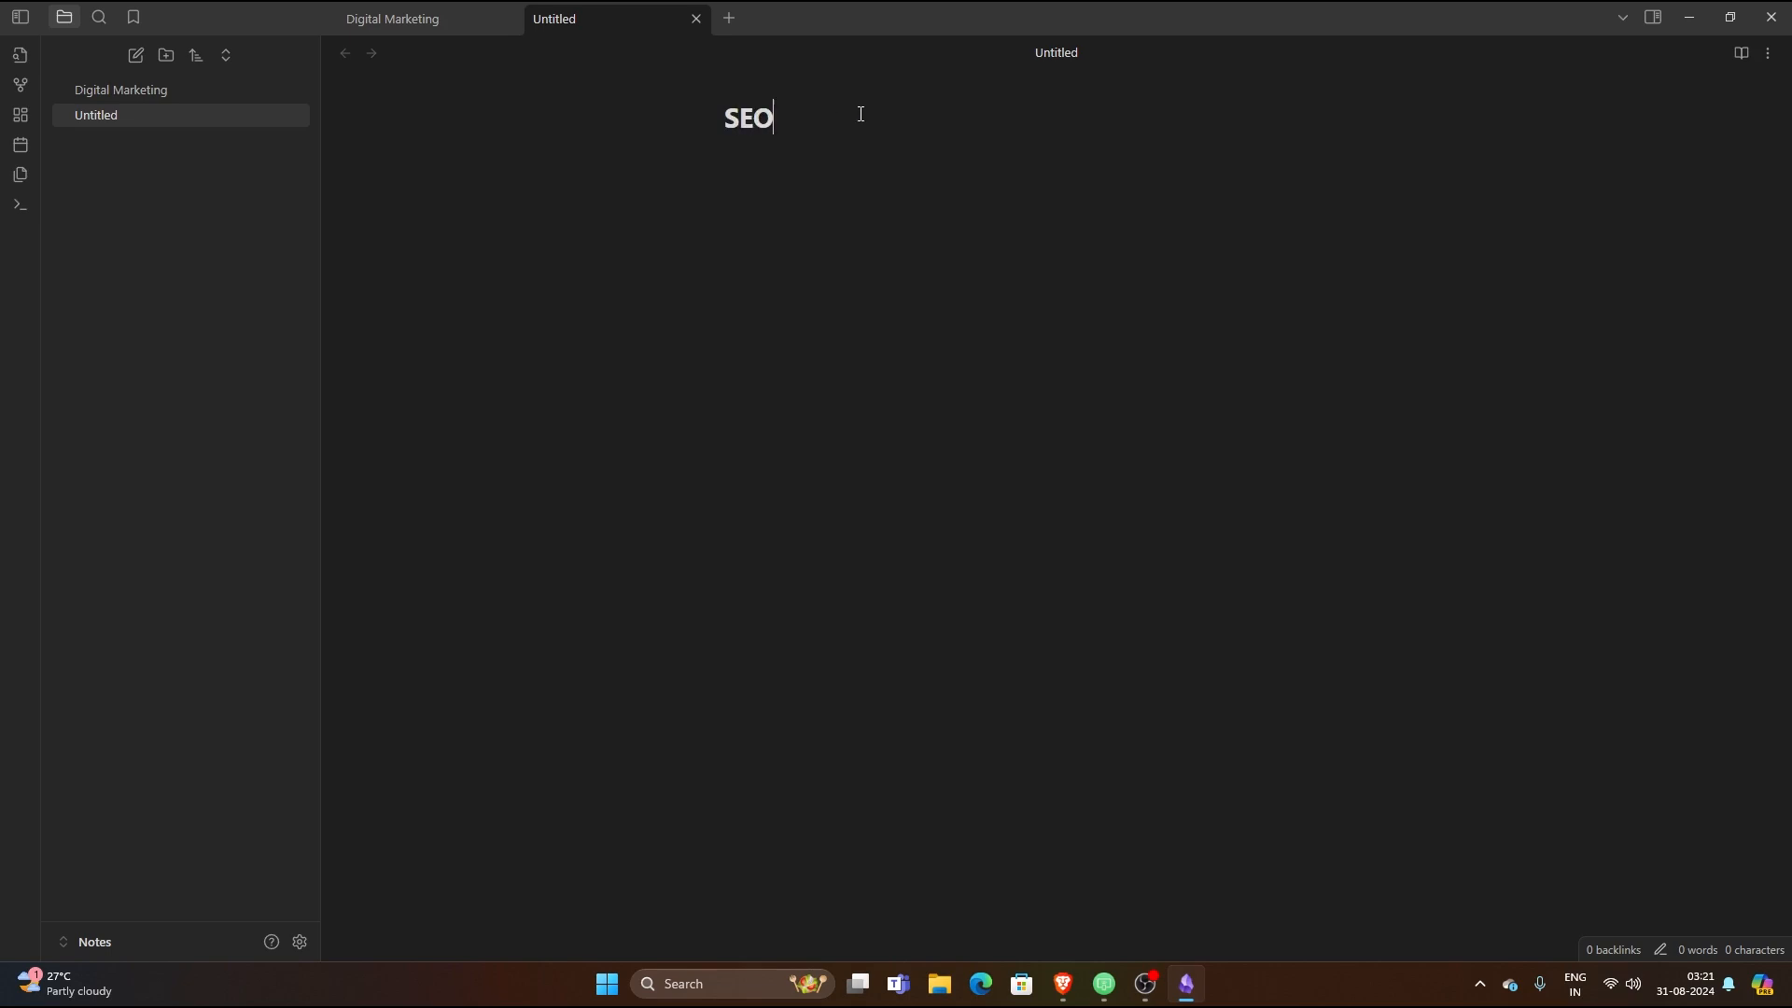
key("Return")
type("This")
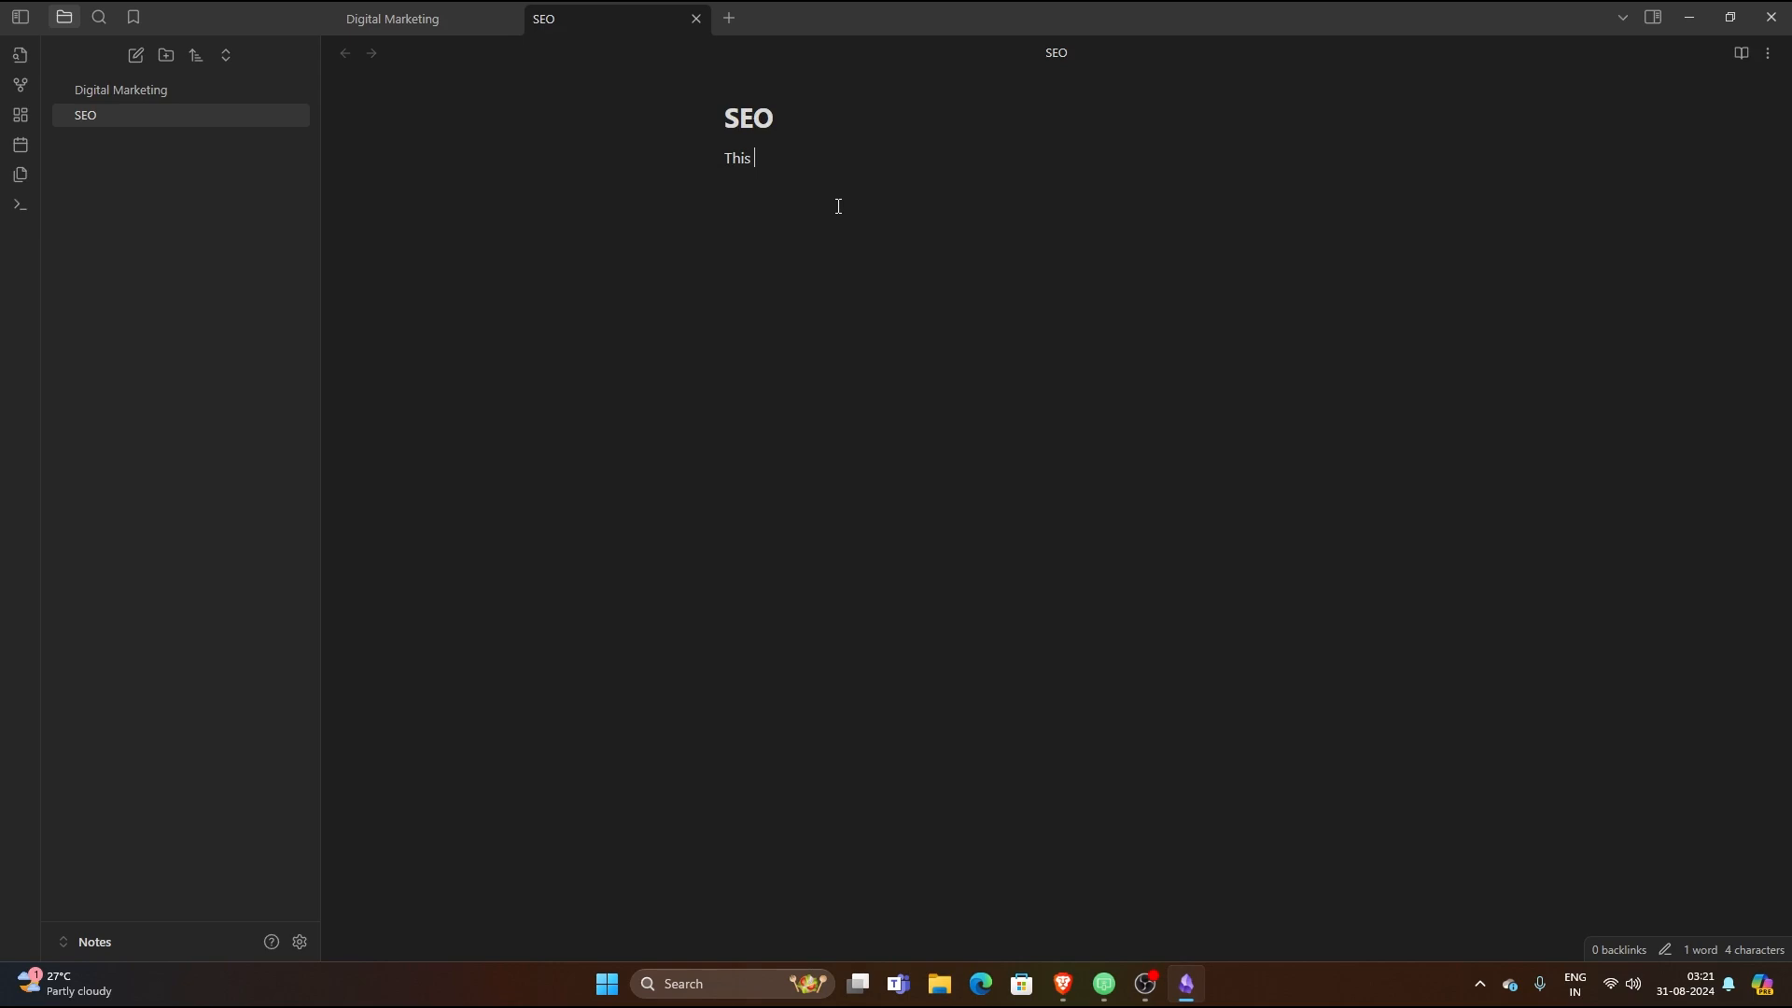
type(" is example text .")
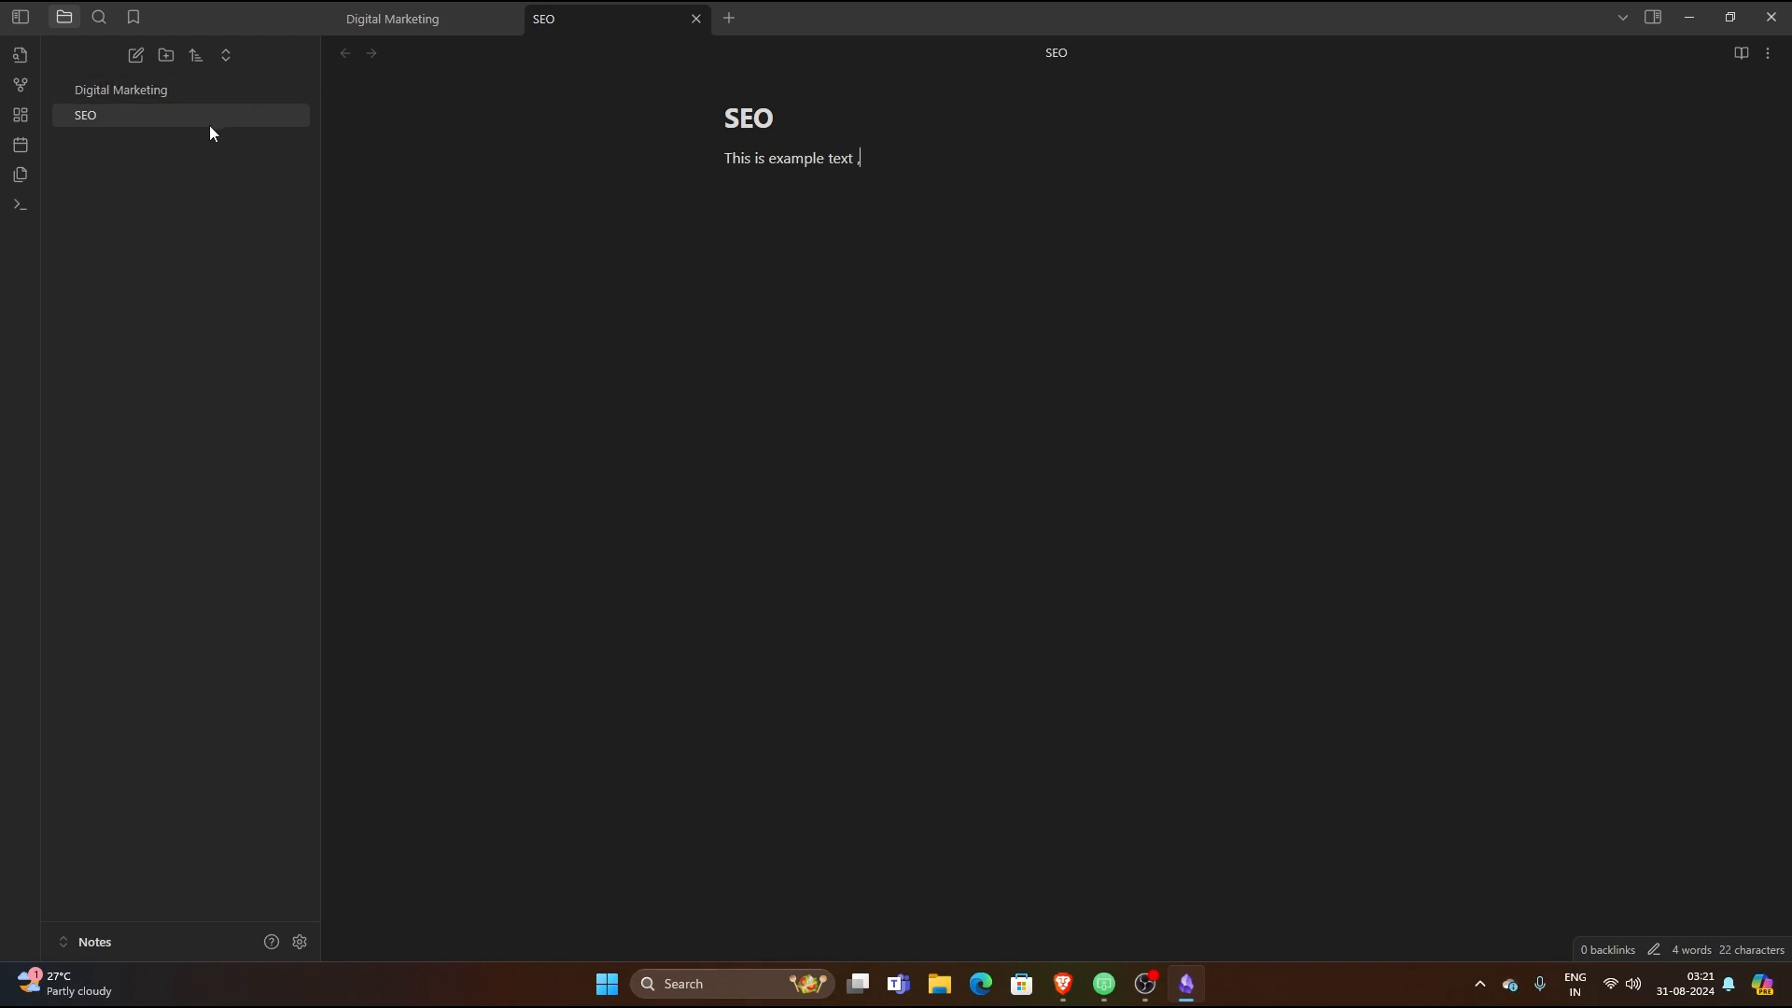
- Create a new folder in the vault and move the Digital Marketing and SEO notes into it
left_click(163, 58)
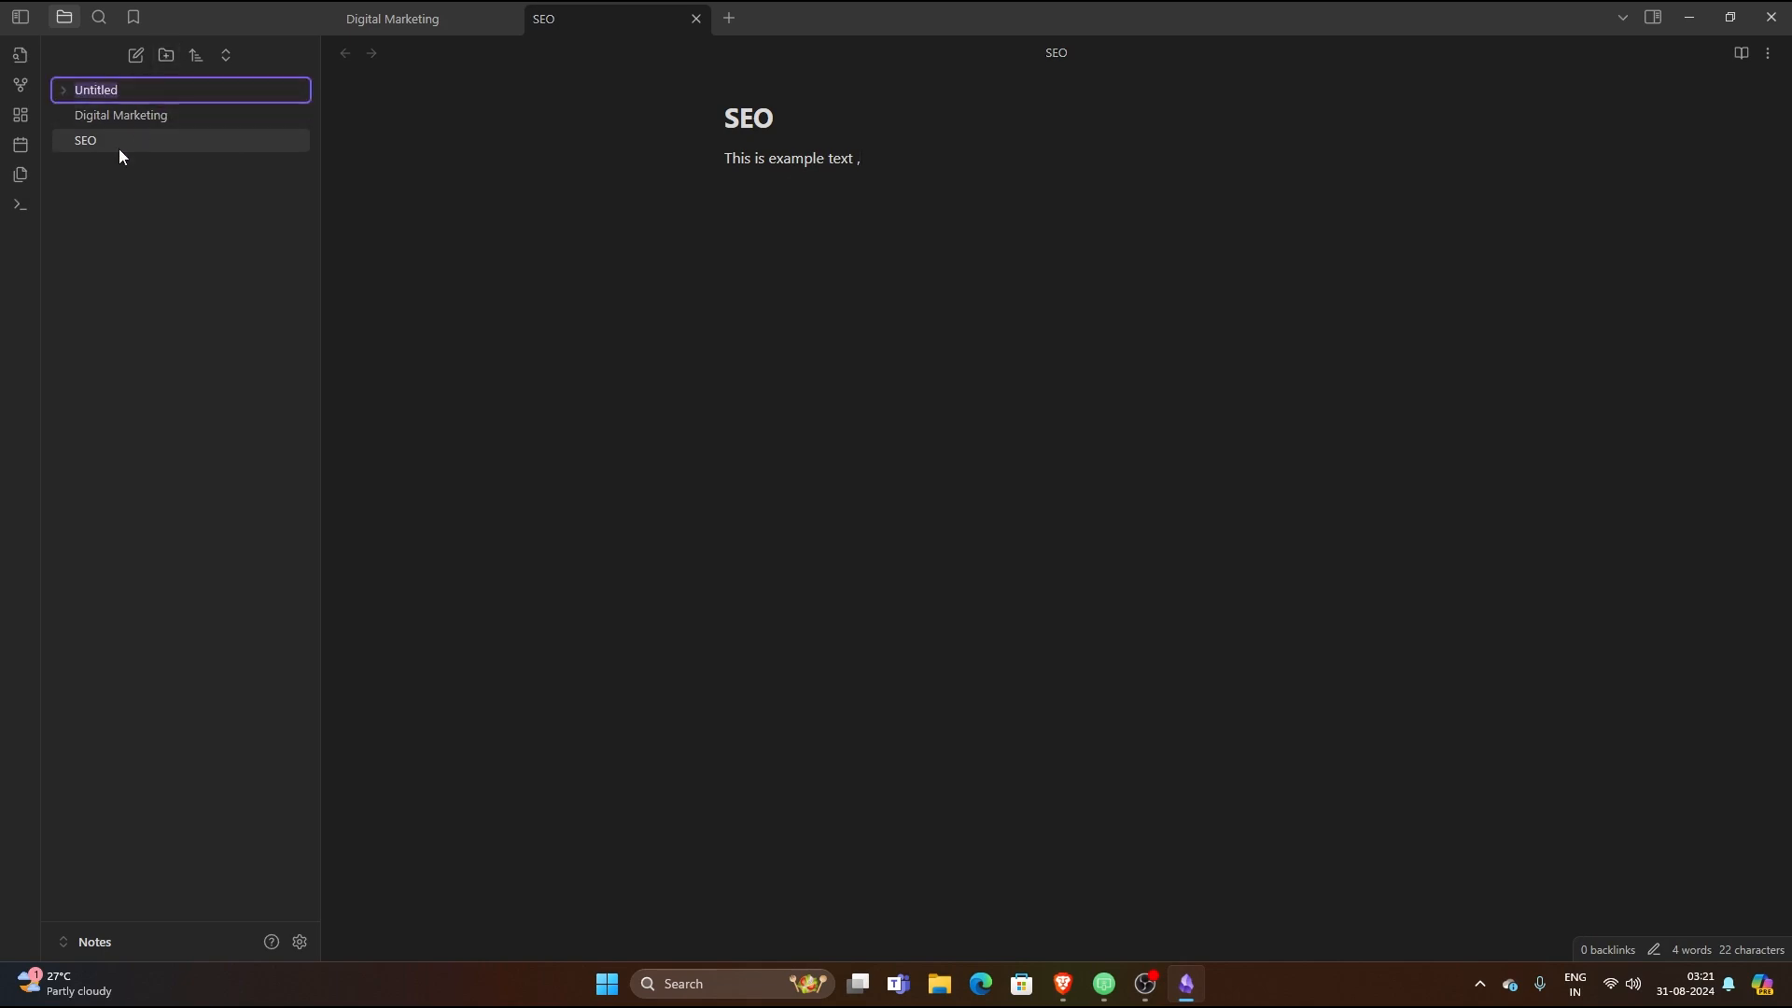
key("Return")
left_click(132, 90)
left_click_drag(105, 115, 170, 94)
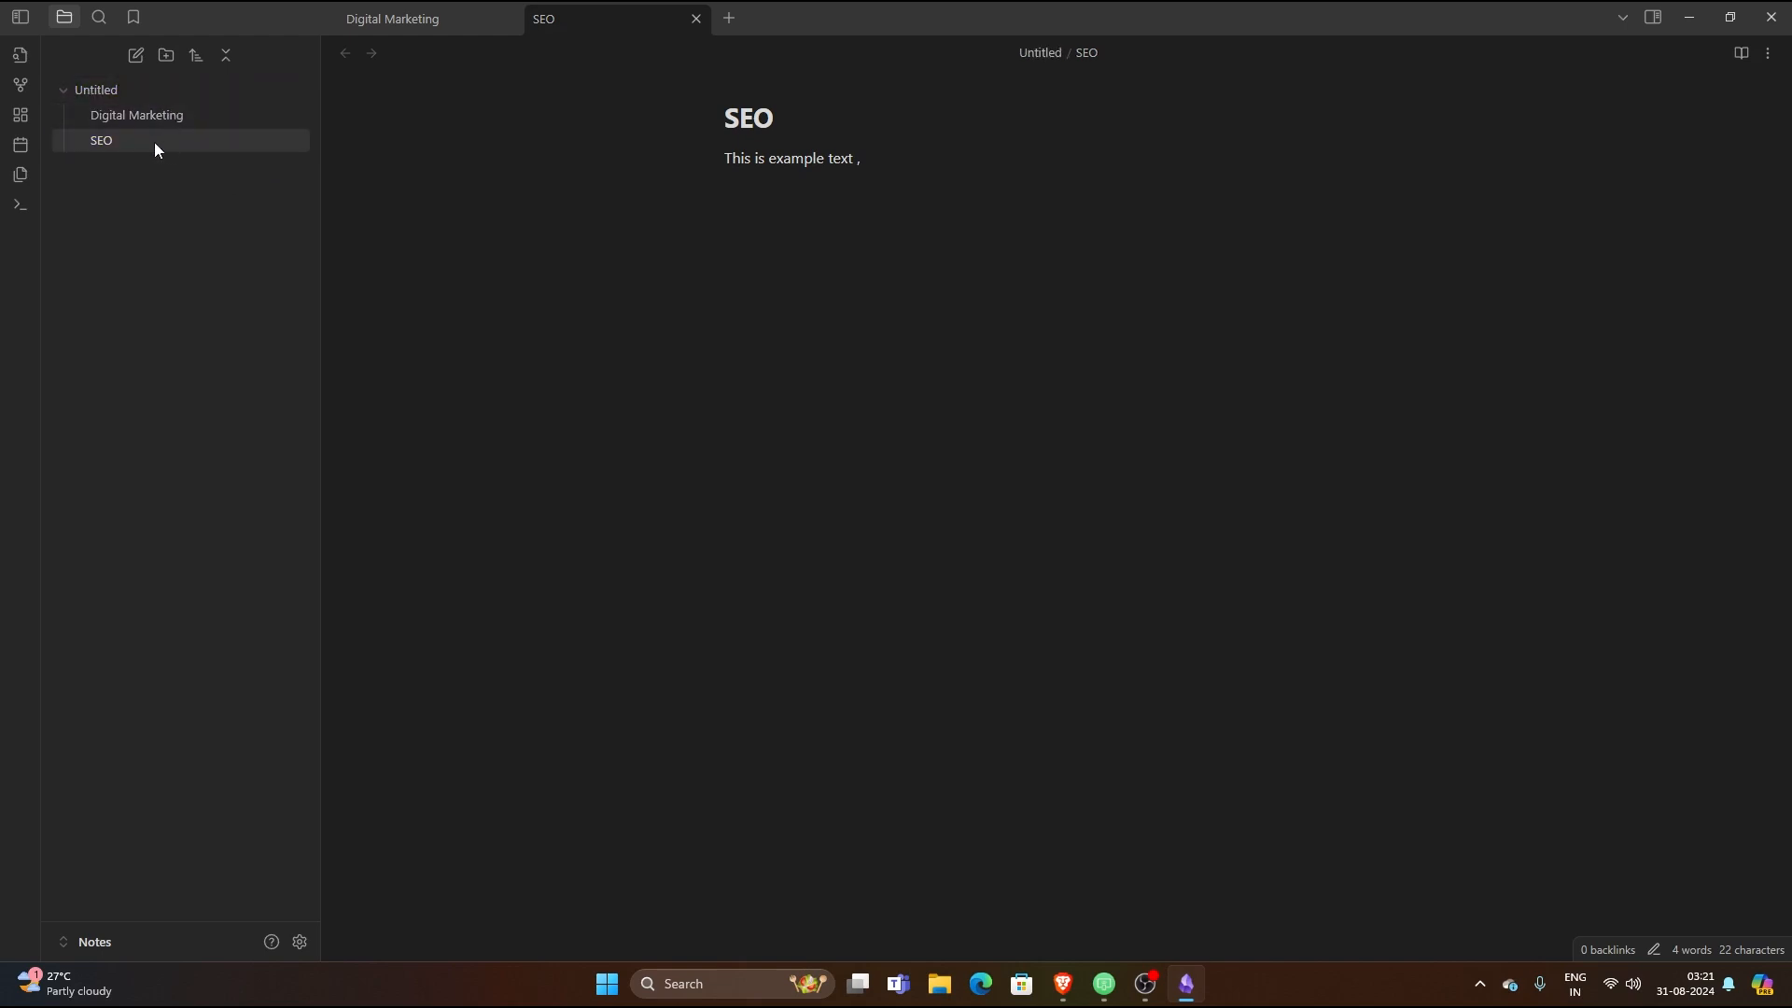
- Rename the folder containing the two notes as DM and expand it to show its notes
left_click(122, 88)
right_click(123, 89)
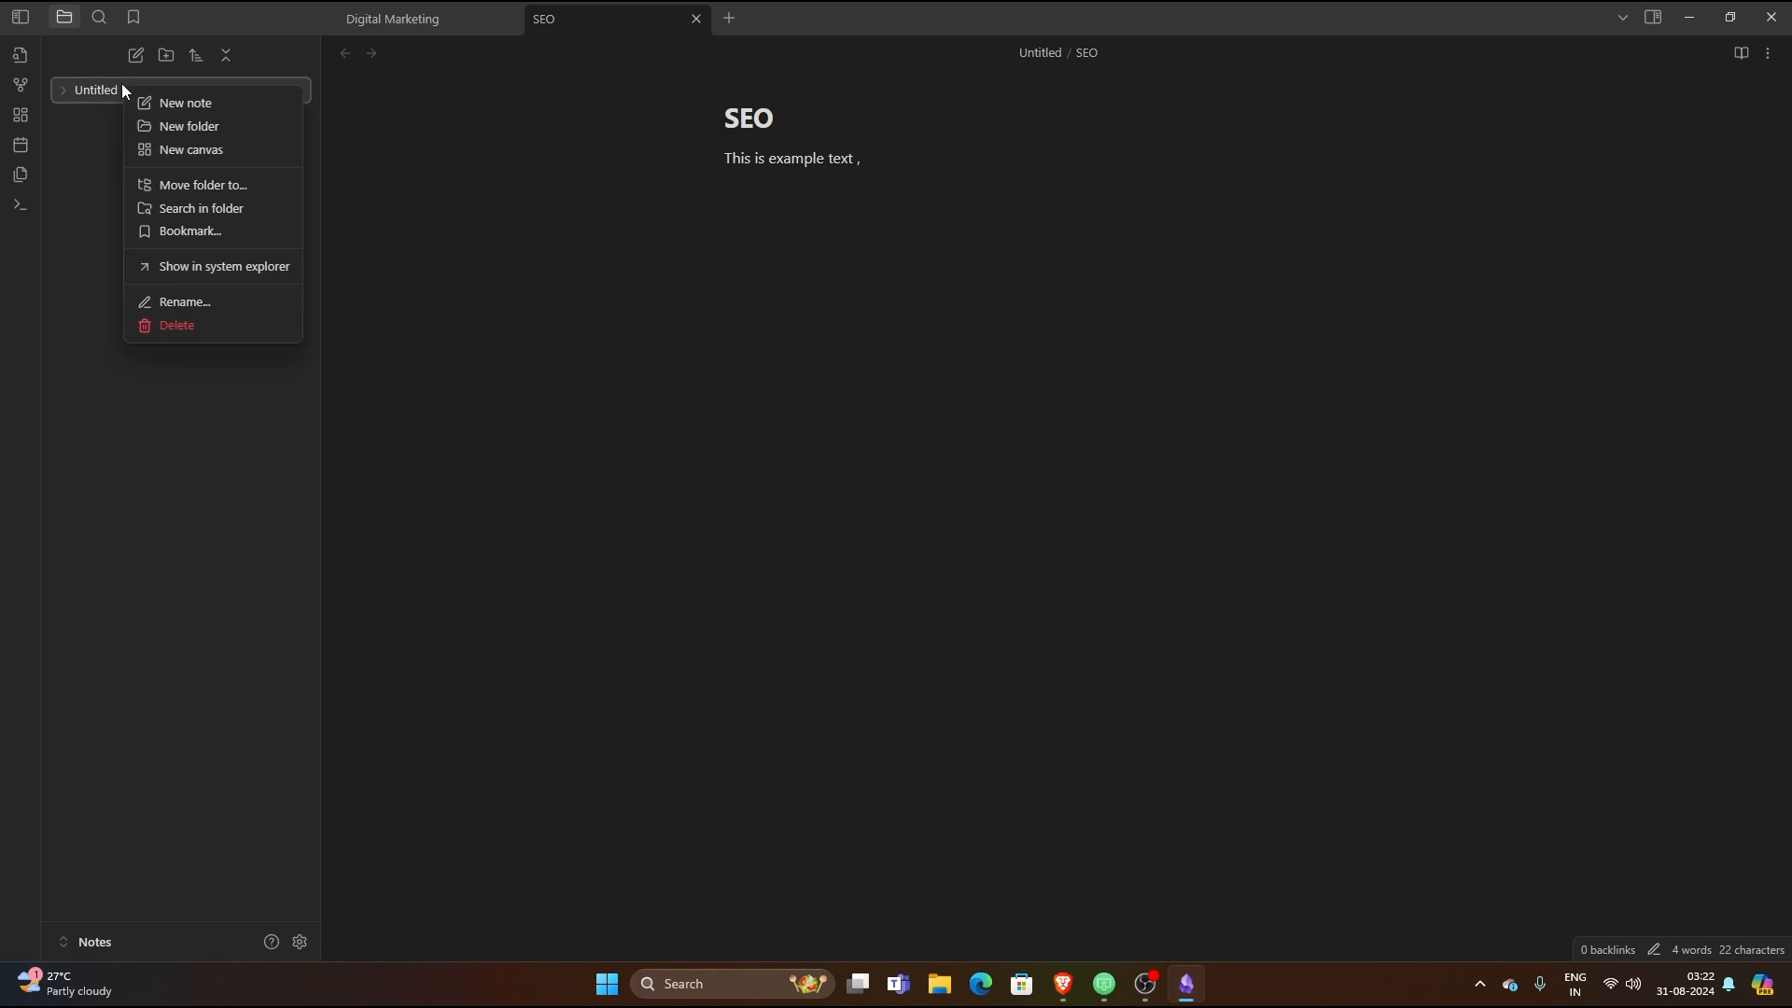
left_click(192, 305)
type("DM")
key("Return")
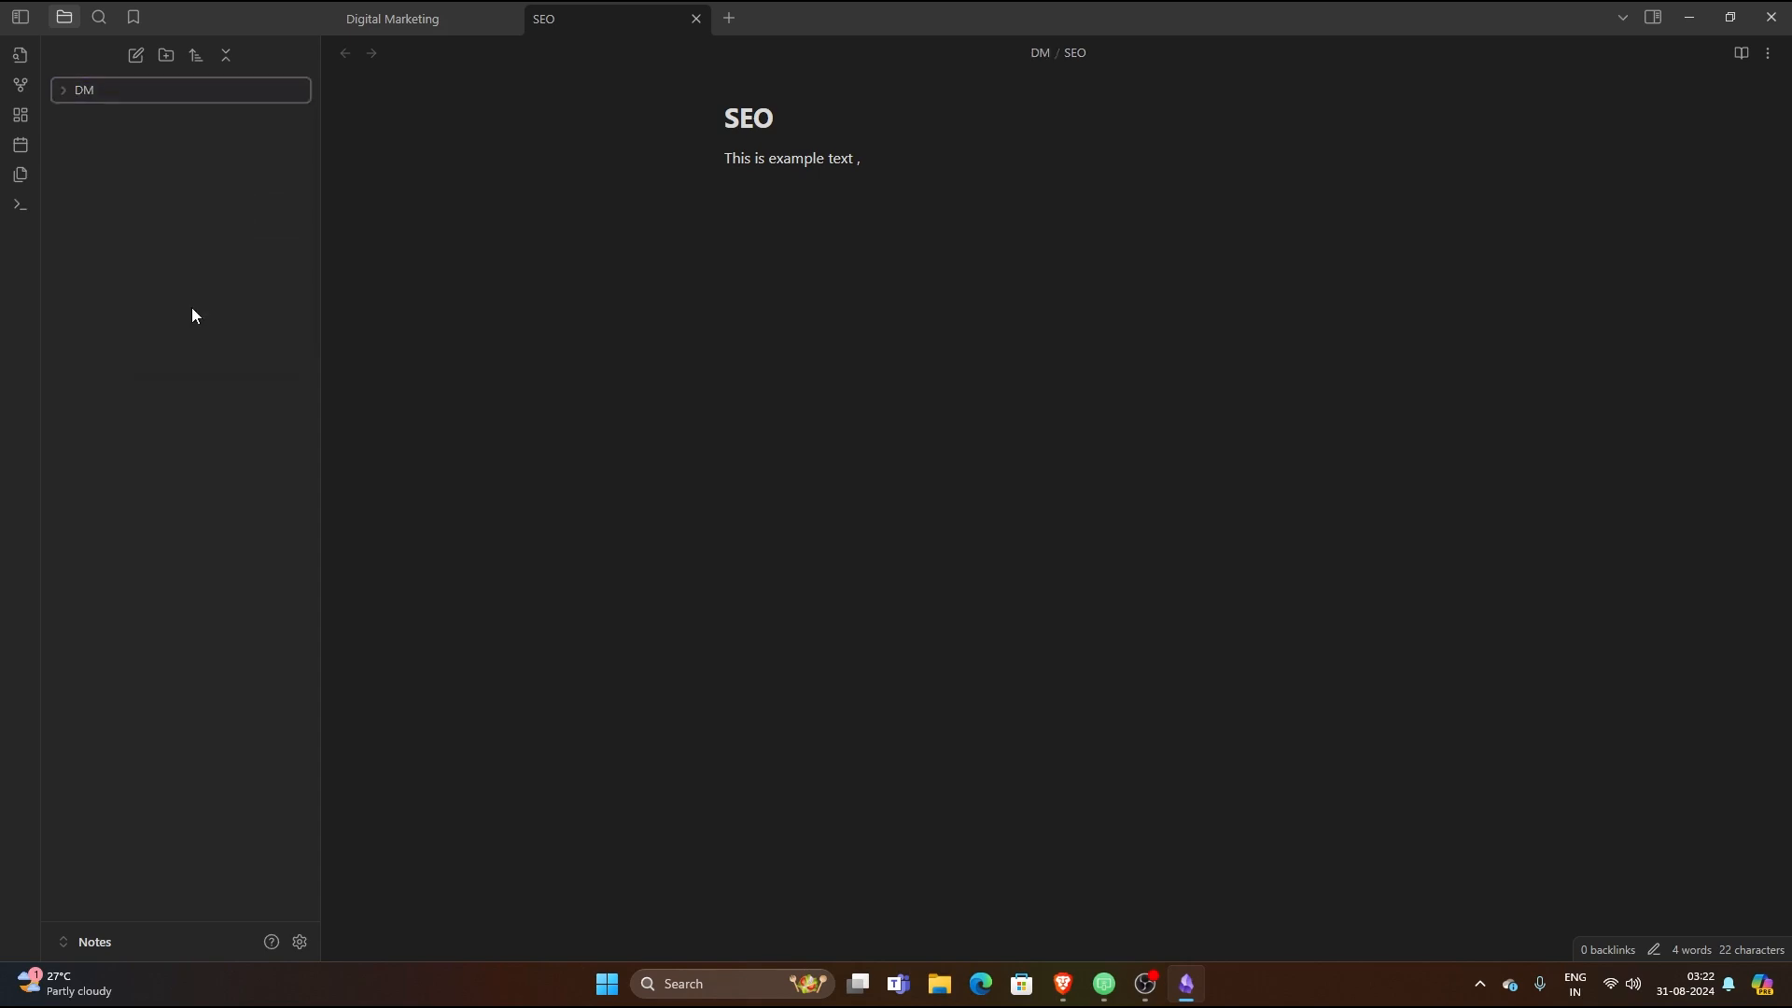
left_click(93, 88)
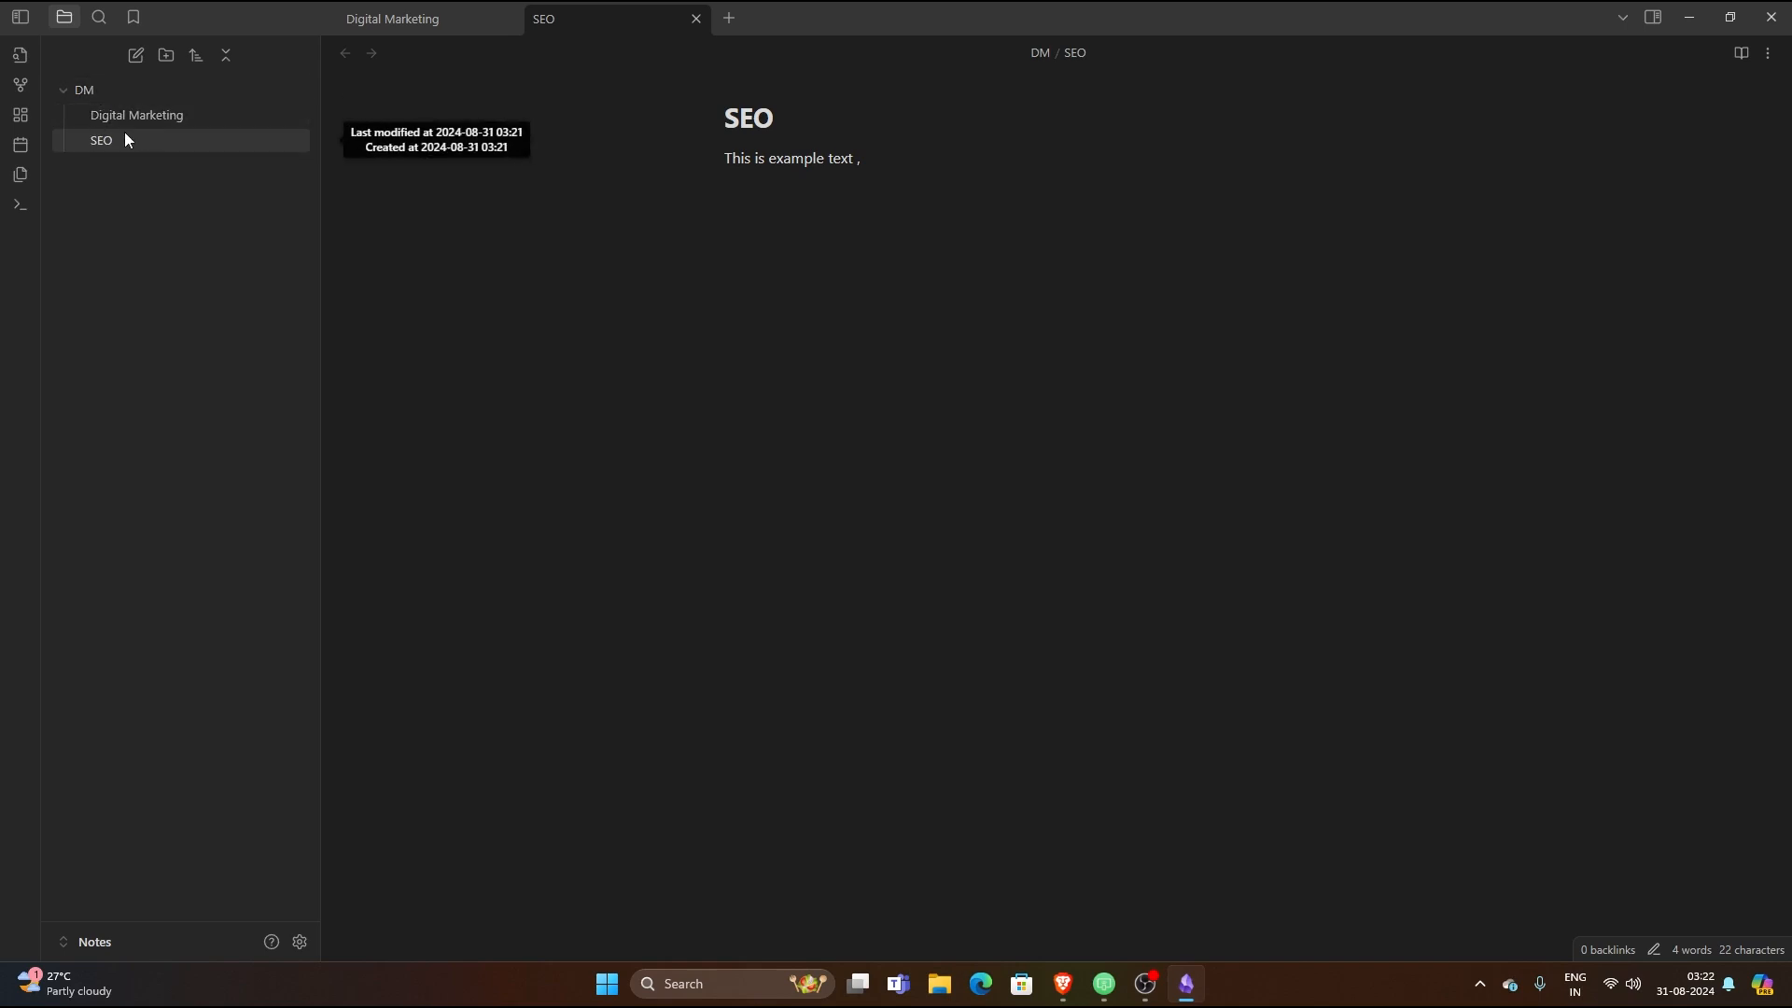
- Look through the sort-order options for the vault's files and view the notes in the graph view
left_click(199, 60)
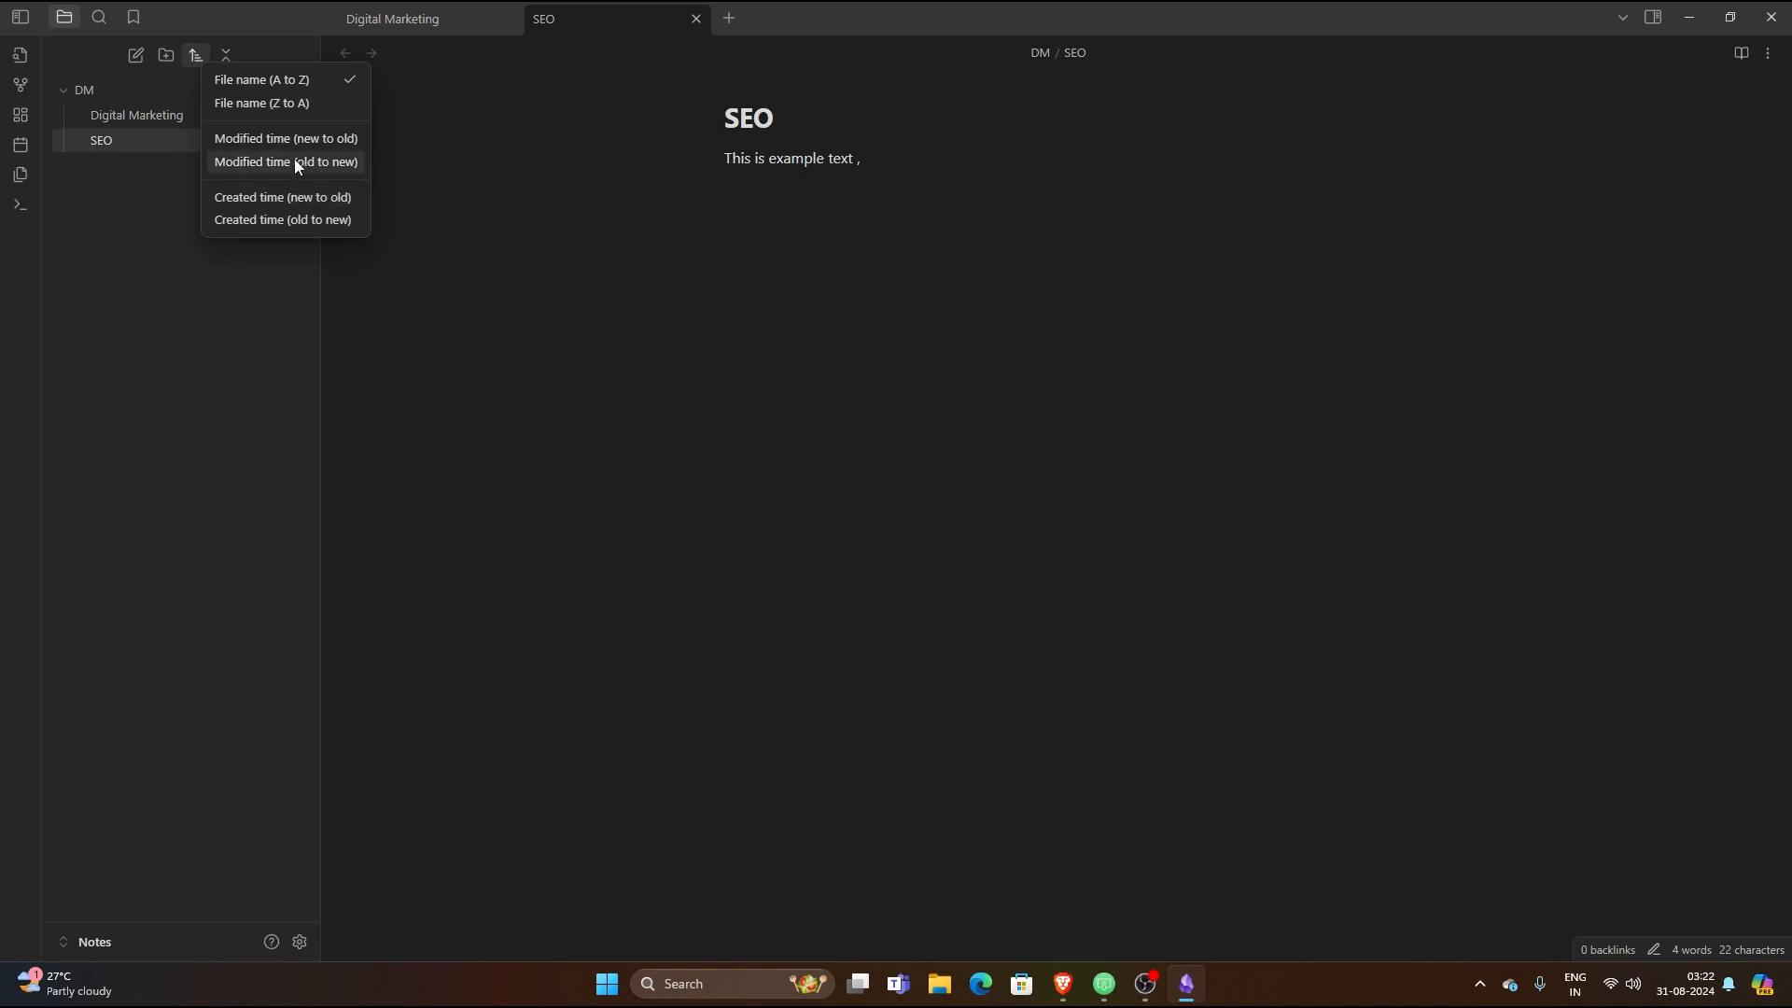
left_click(178, 229)
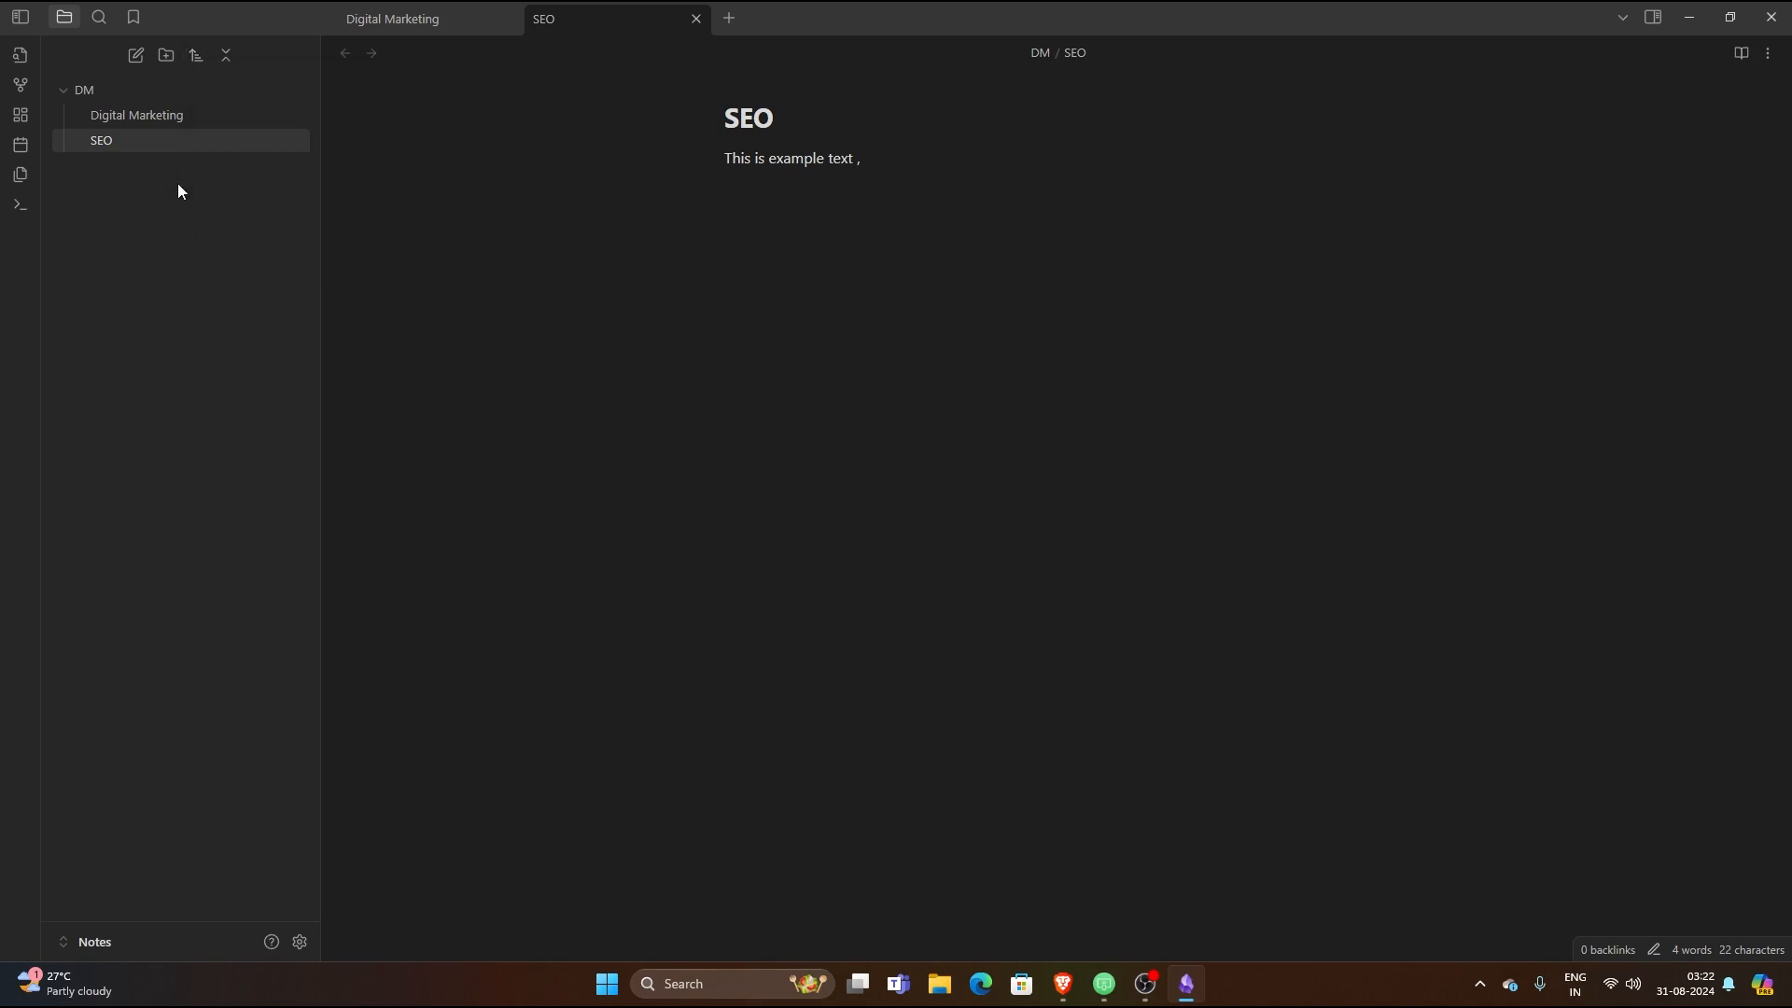
left_click(20, 87)
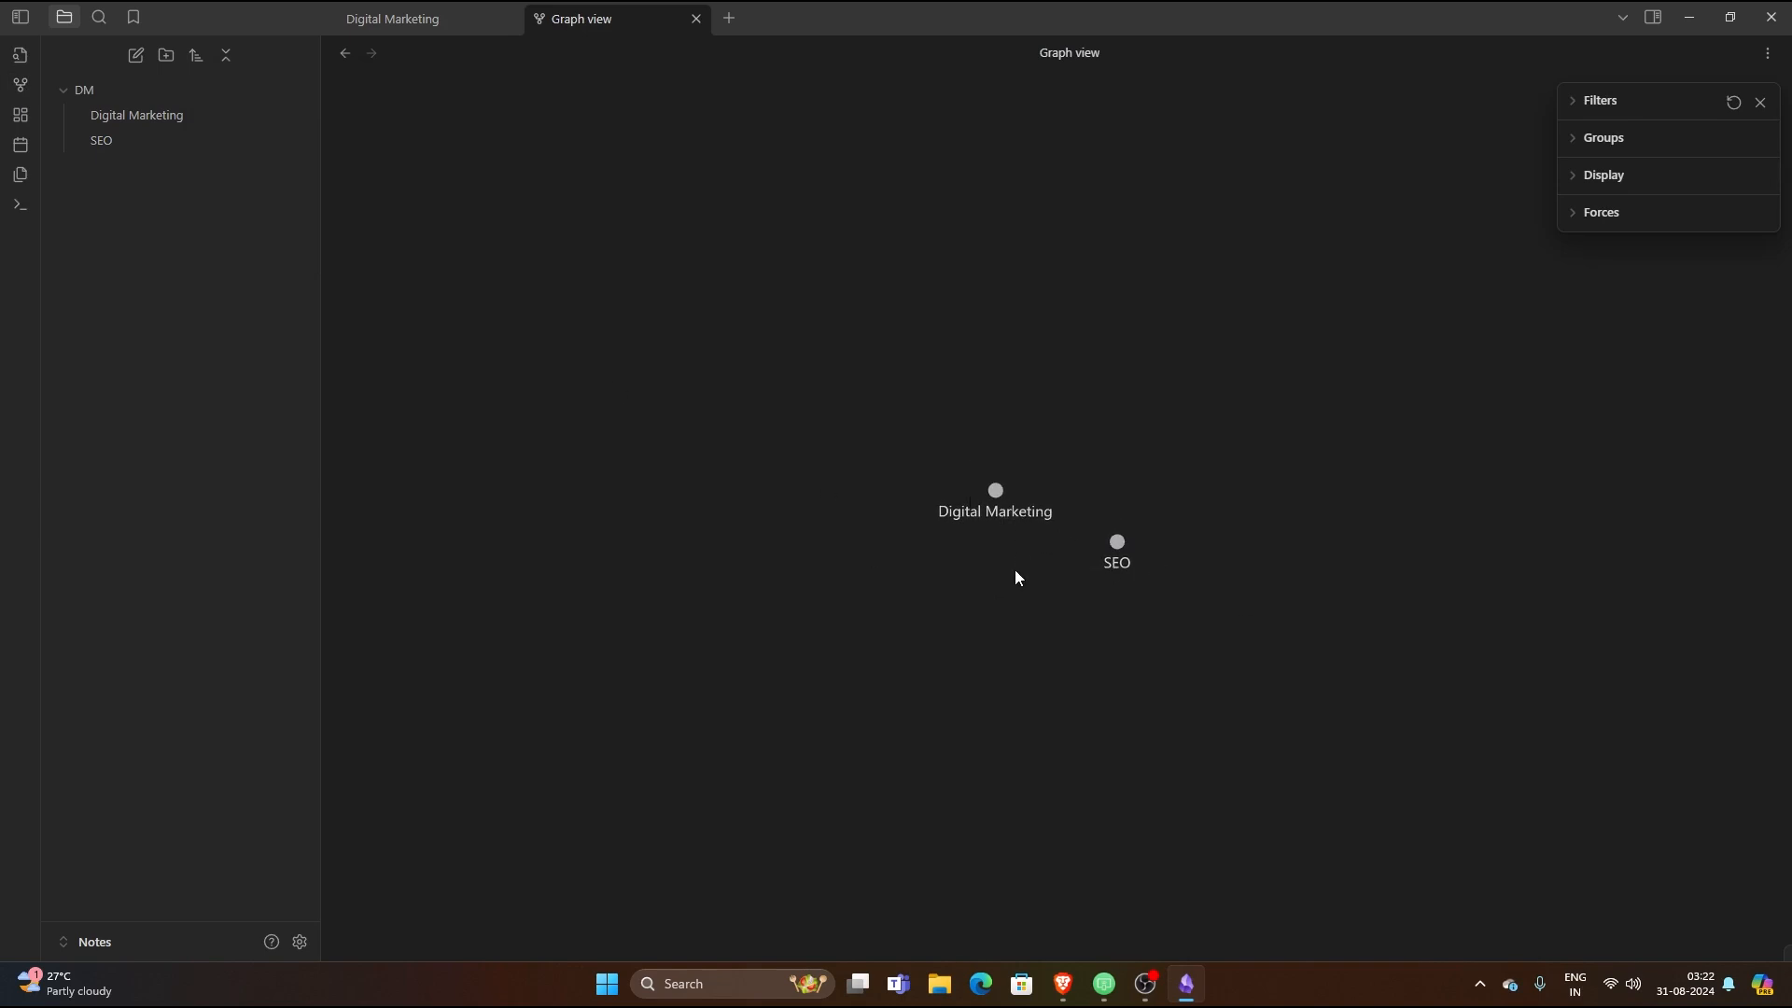
- Turn the SEO bullet in the Digital Marketing note into an internal link, [[SEO]]
left_click(181, 114)
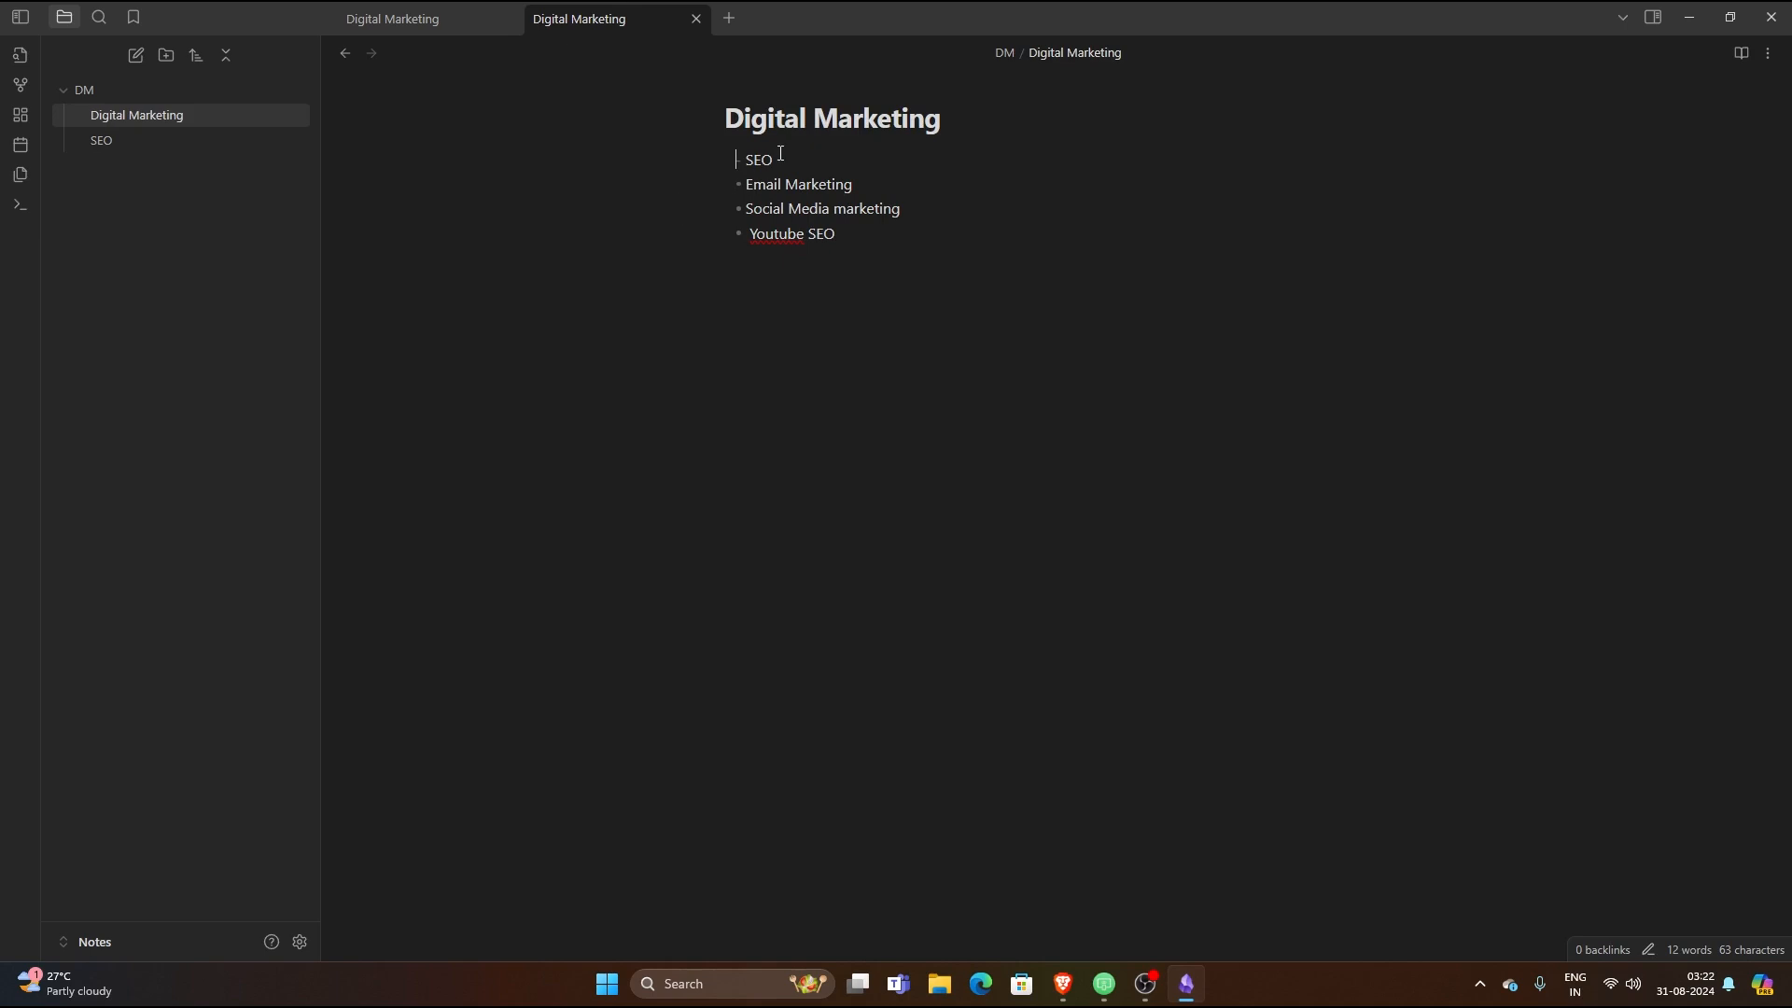
left_click(752, 161)
type("[[")
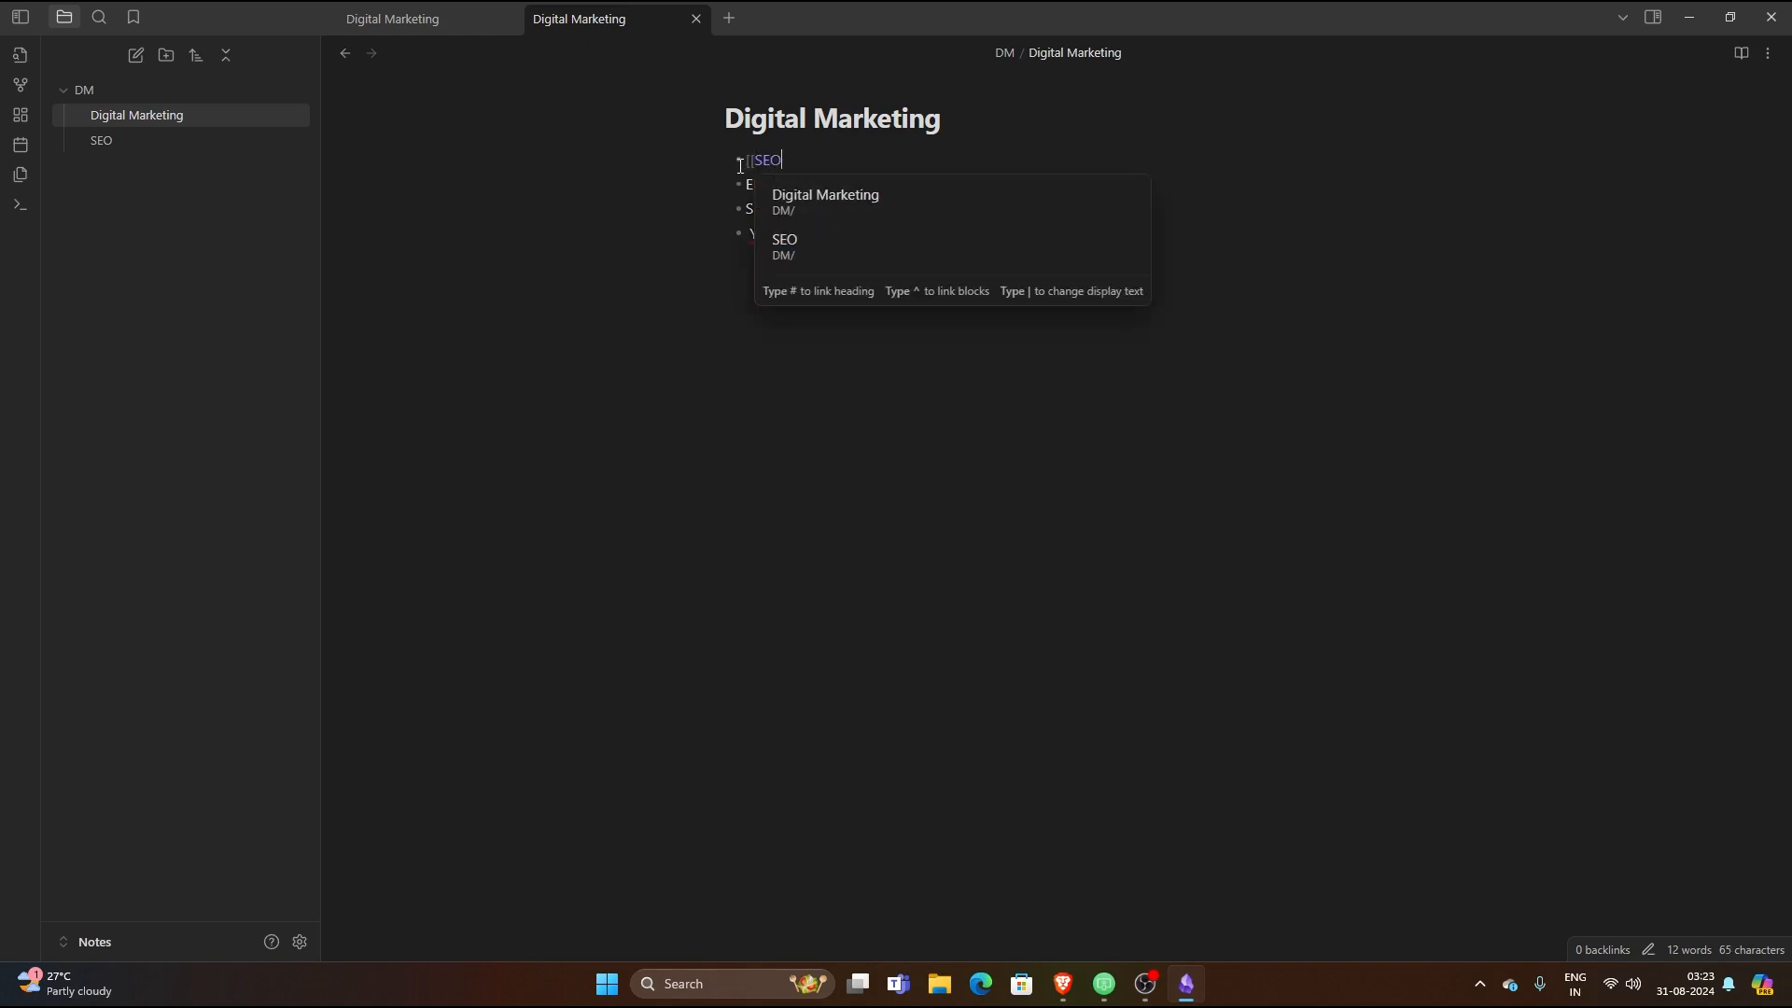
key("Escape")
type("]]")
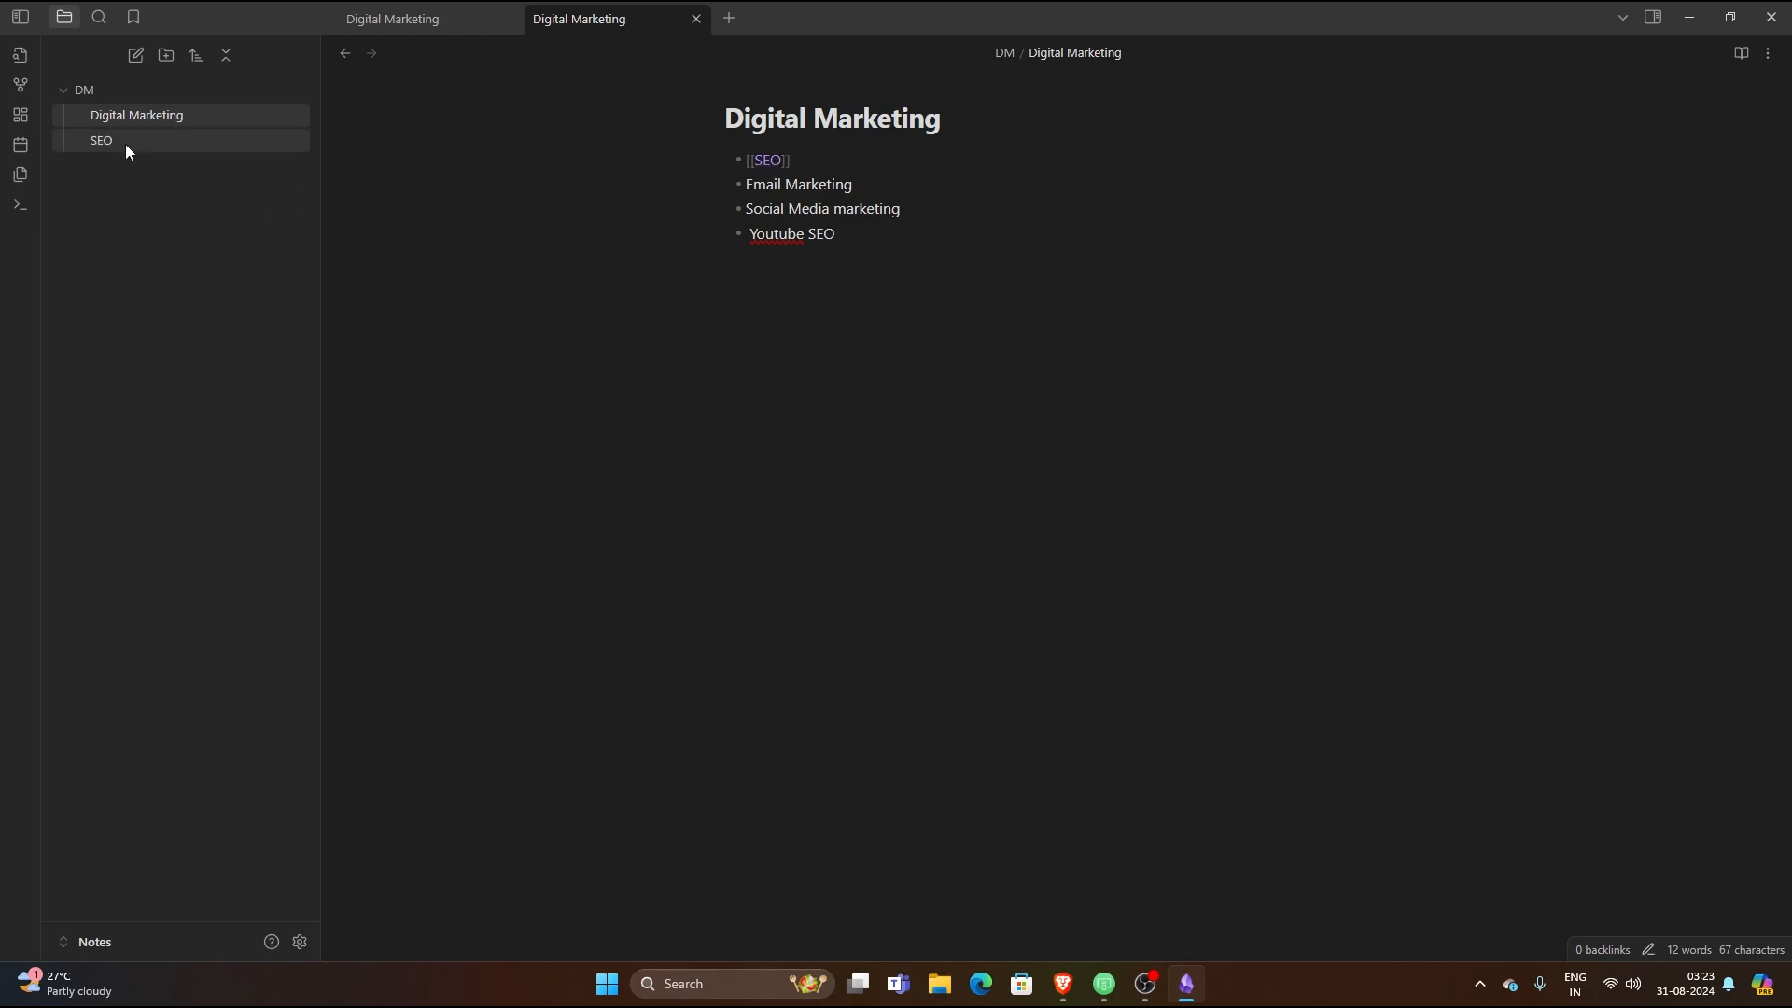
- Follow the [[SEO]] link in the Digital Marketing note to open the SEO note
left_click(768, 161)
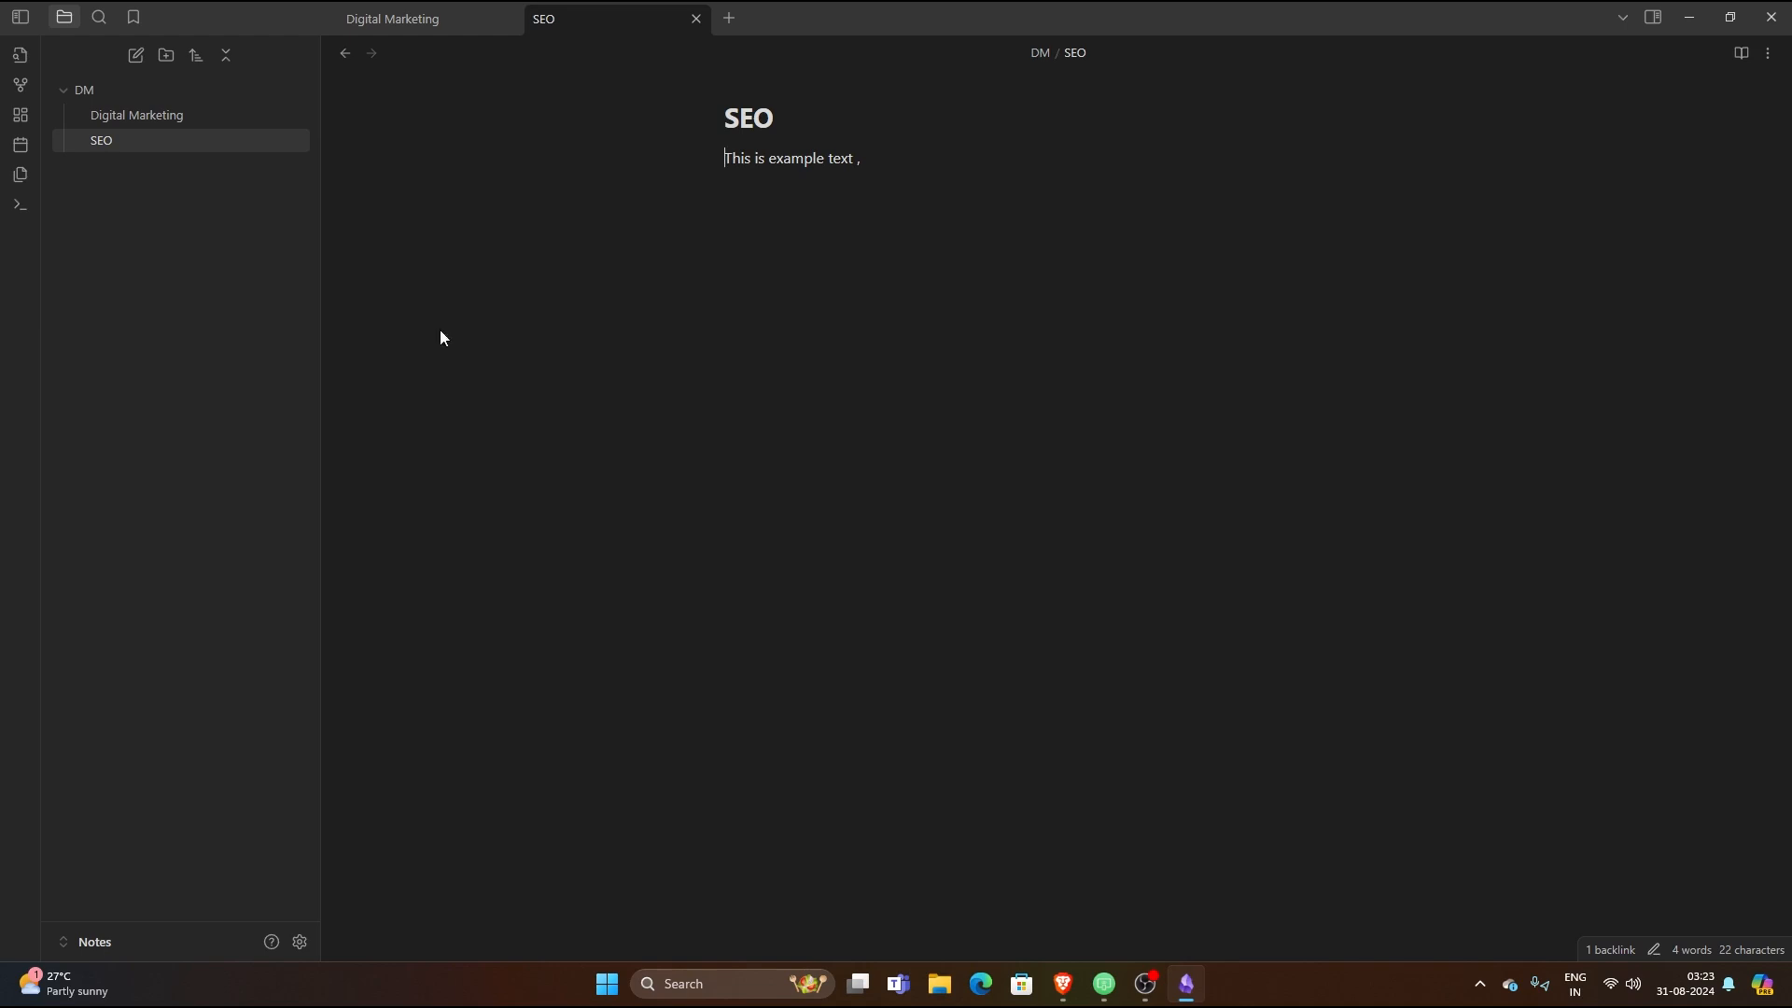
- Switch to the Brave window showing the Obsidian download page and load wikipedia.org in it
left_click(1064, 984)
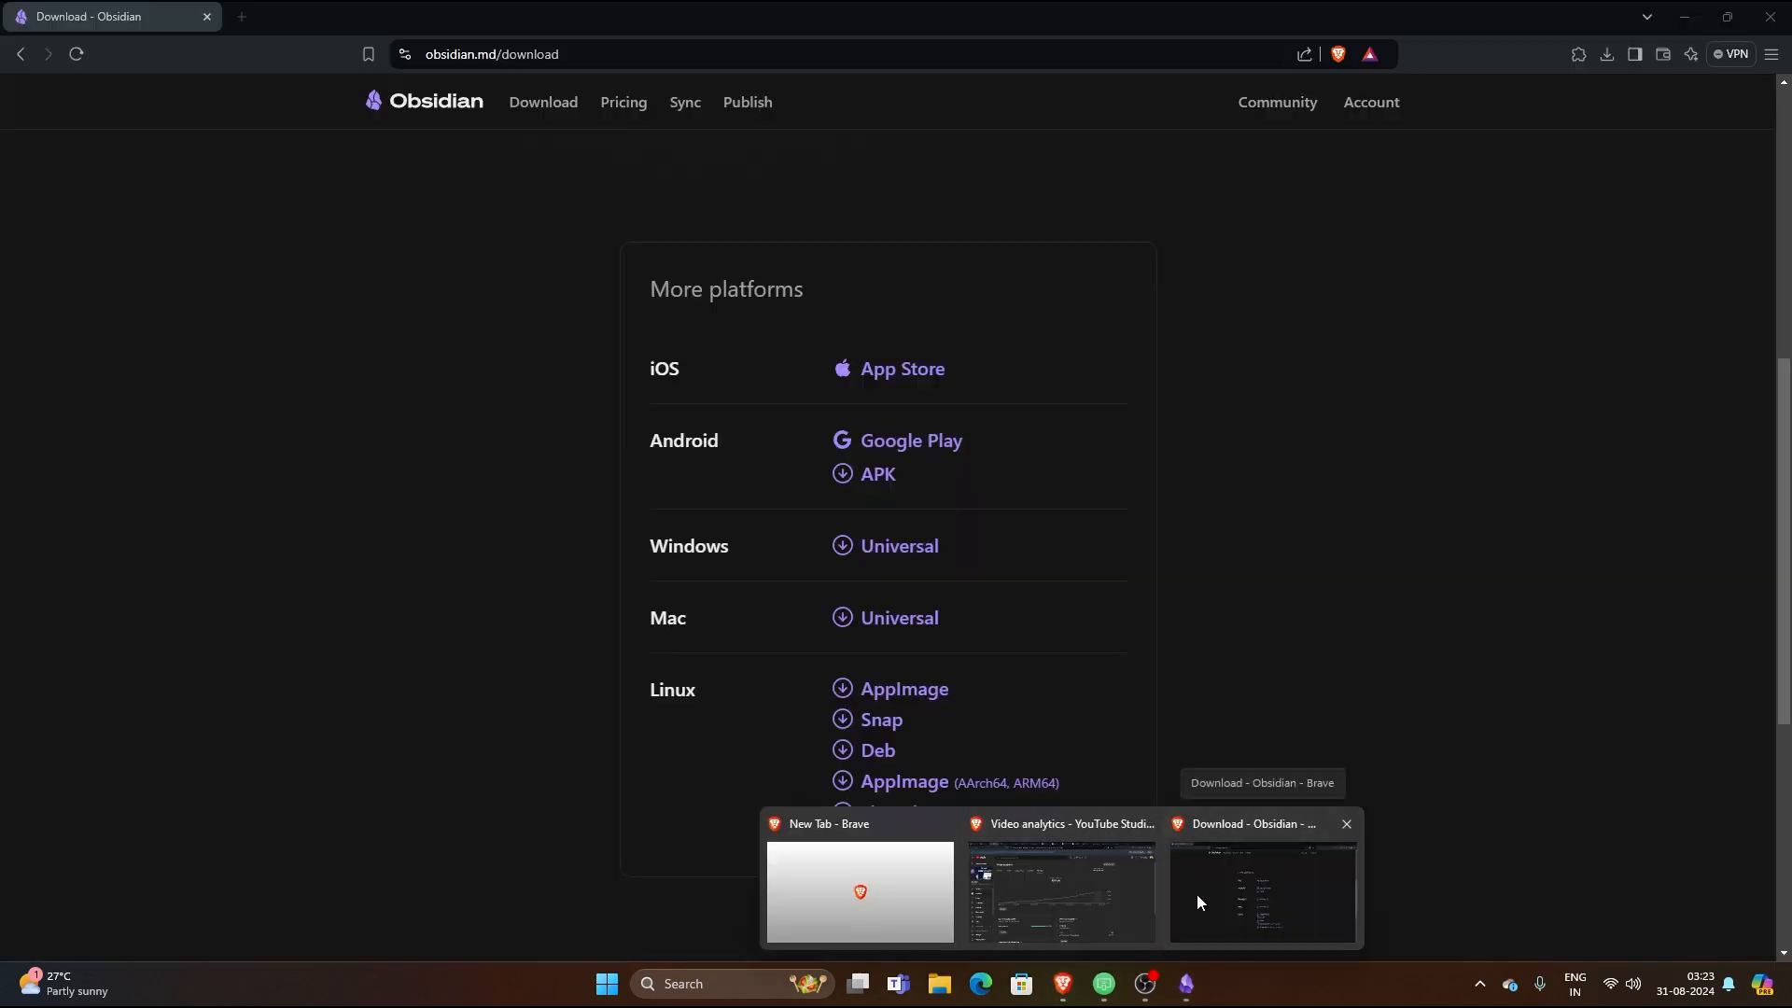
left_click(1197, 894)
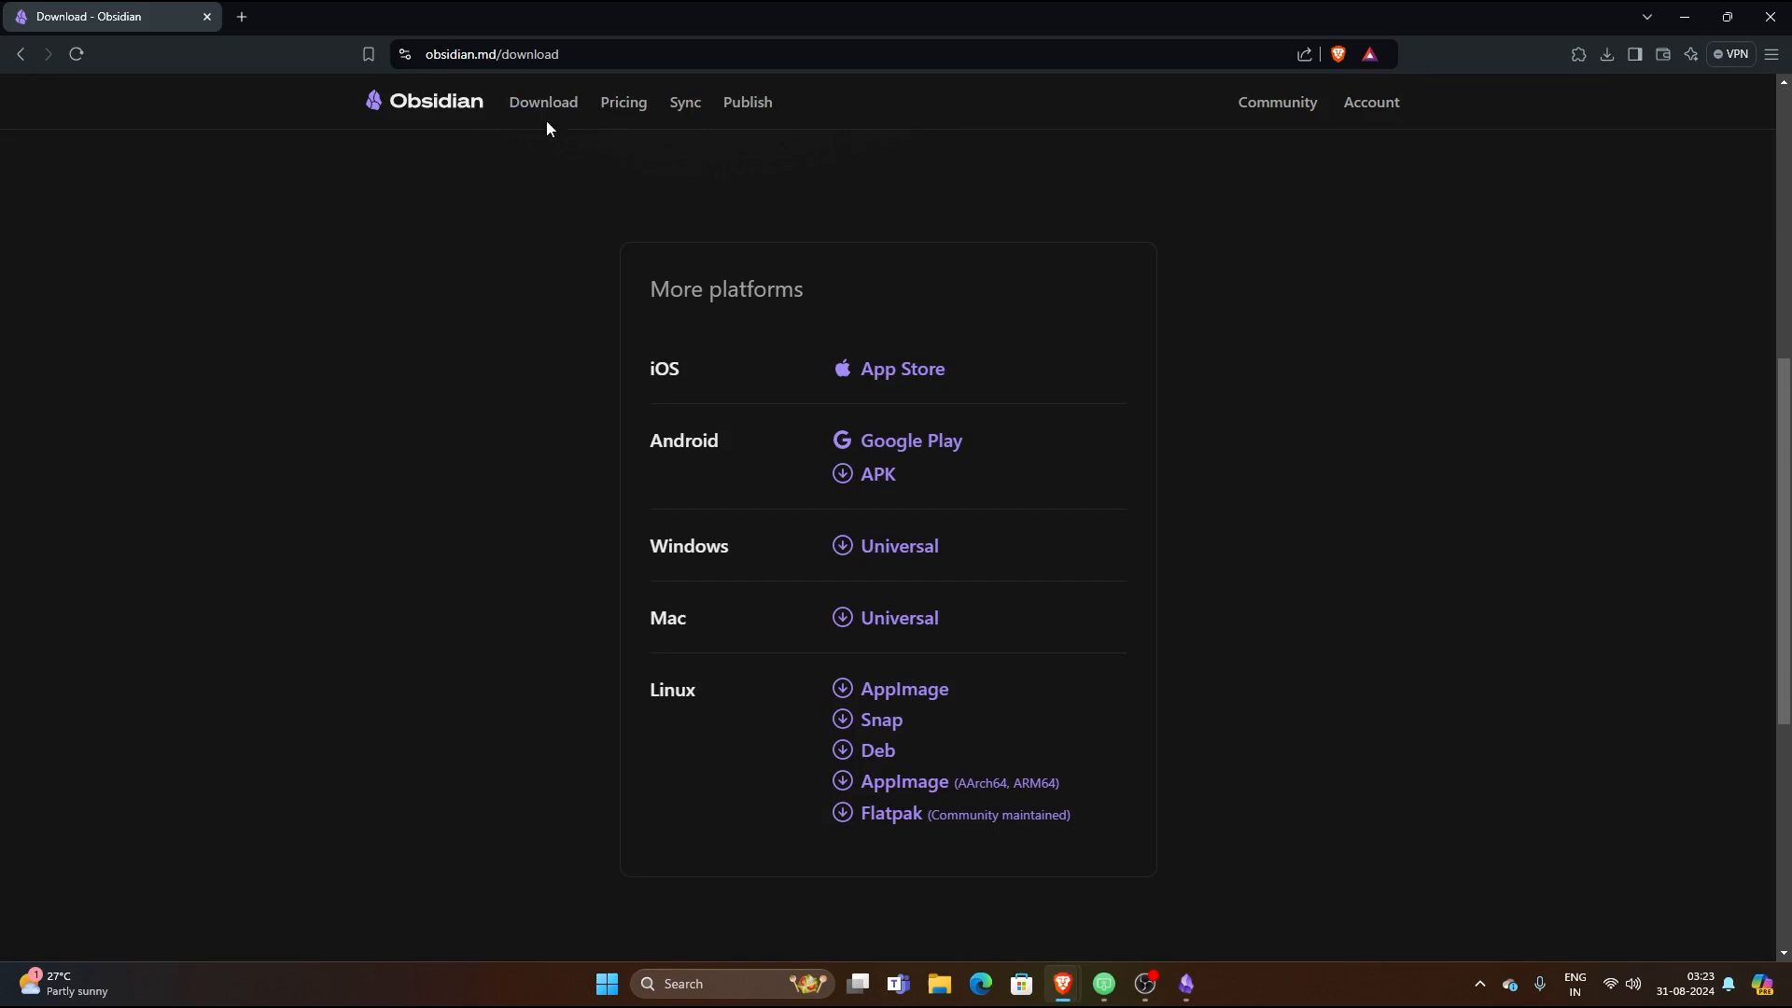
left_click(543, 54)
type("wiki")
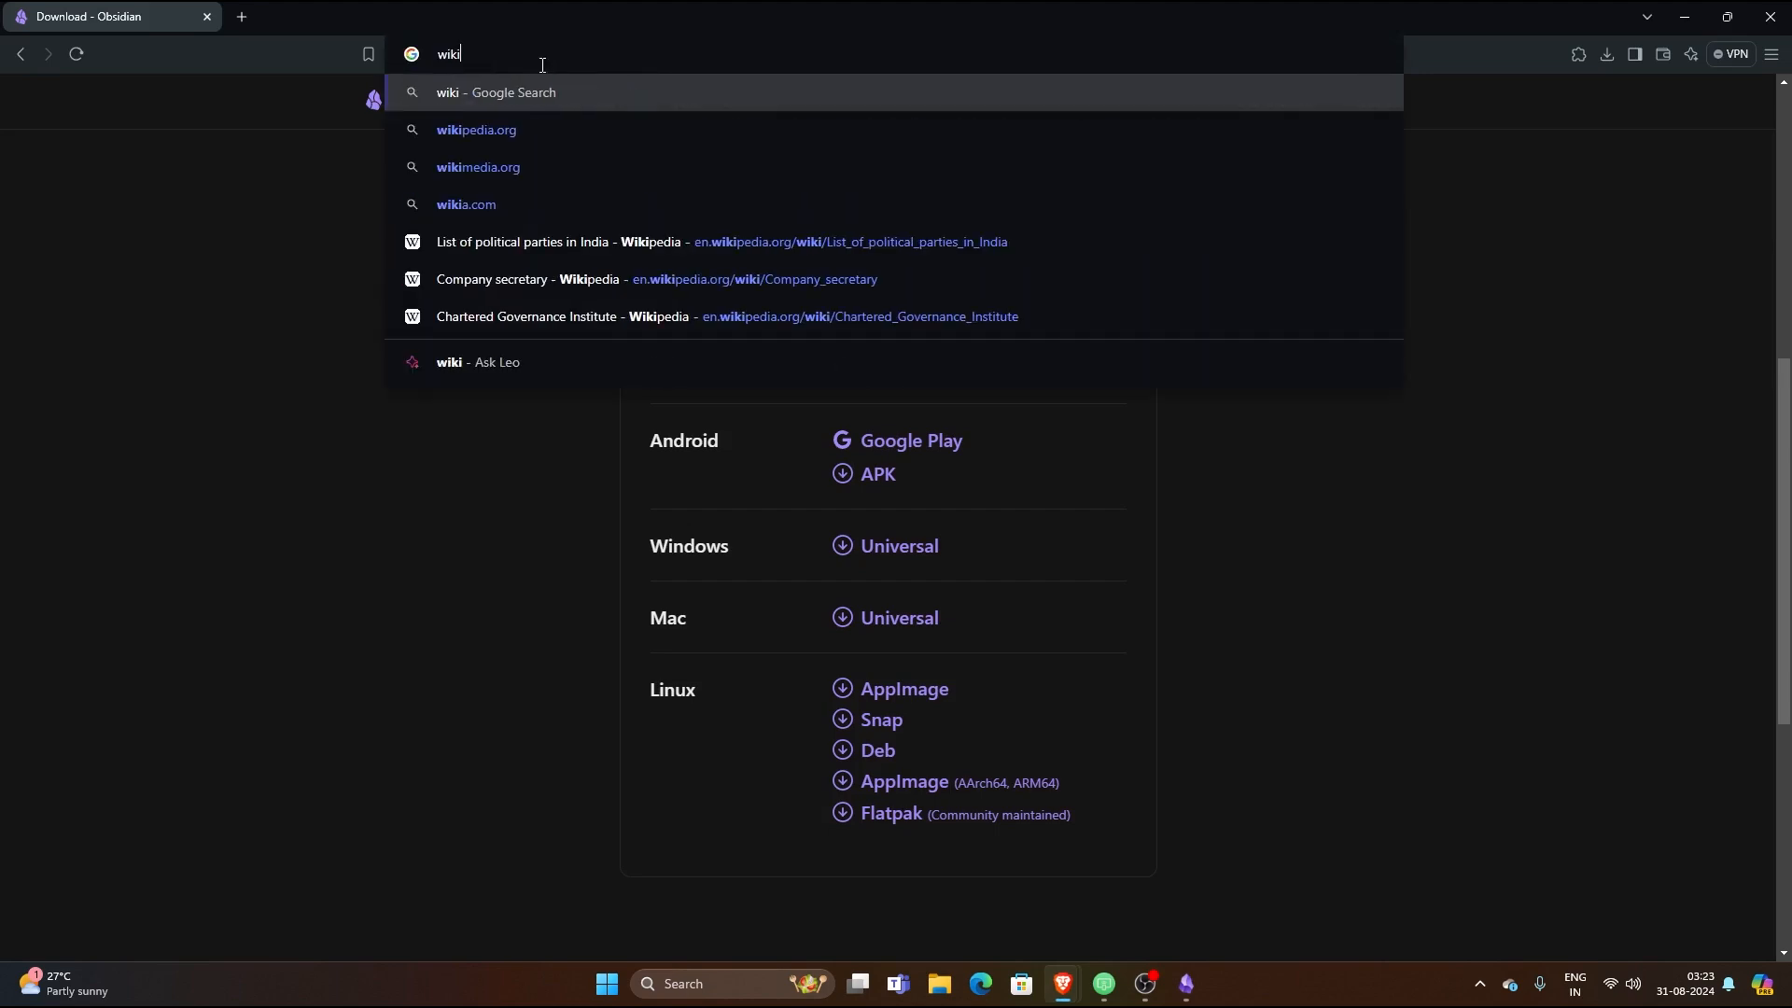
key("Down")
key("Return")
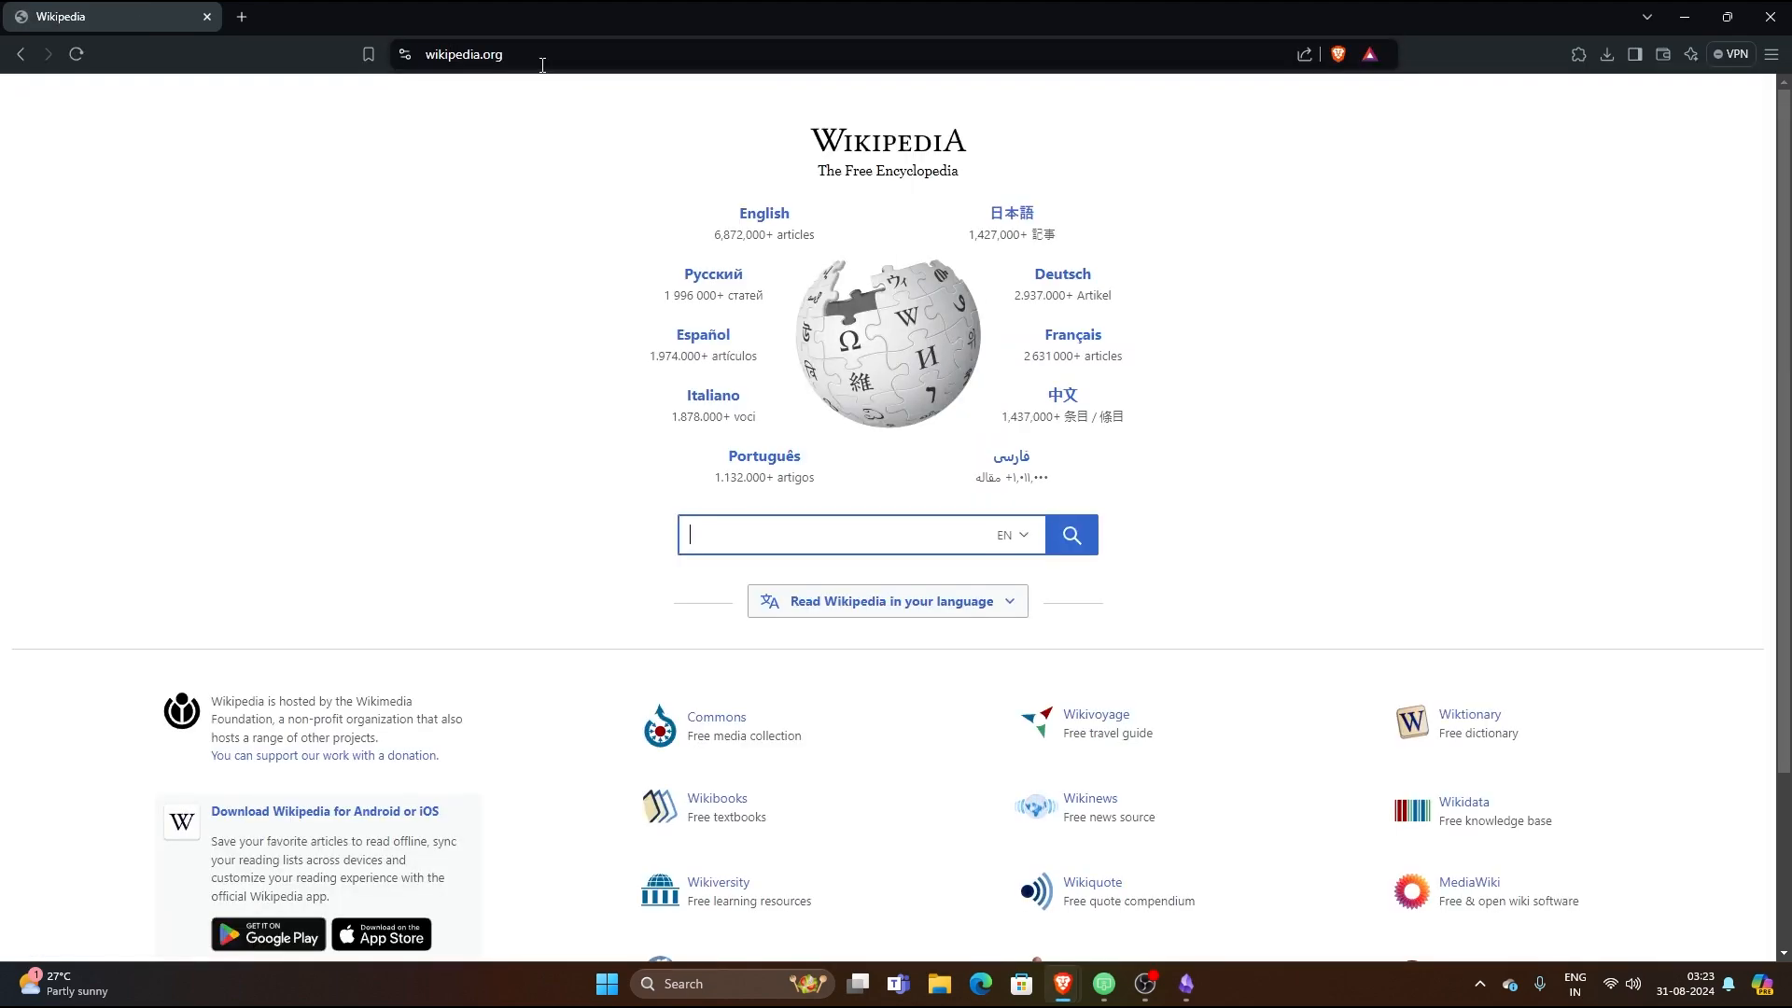
- Search Wikipedia for India and open its article
scroll(968, 640, "down", 3)
scroll(920, 651, "up", 3)
type("India")
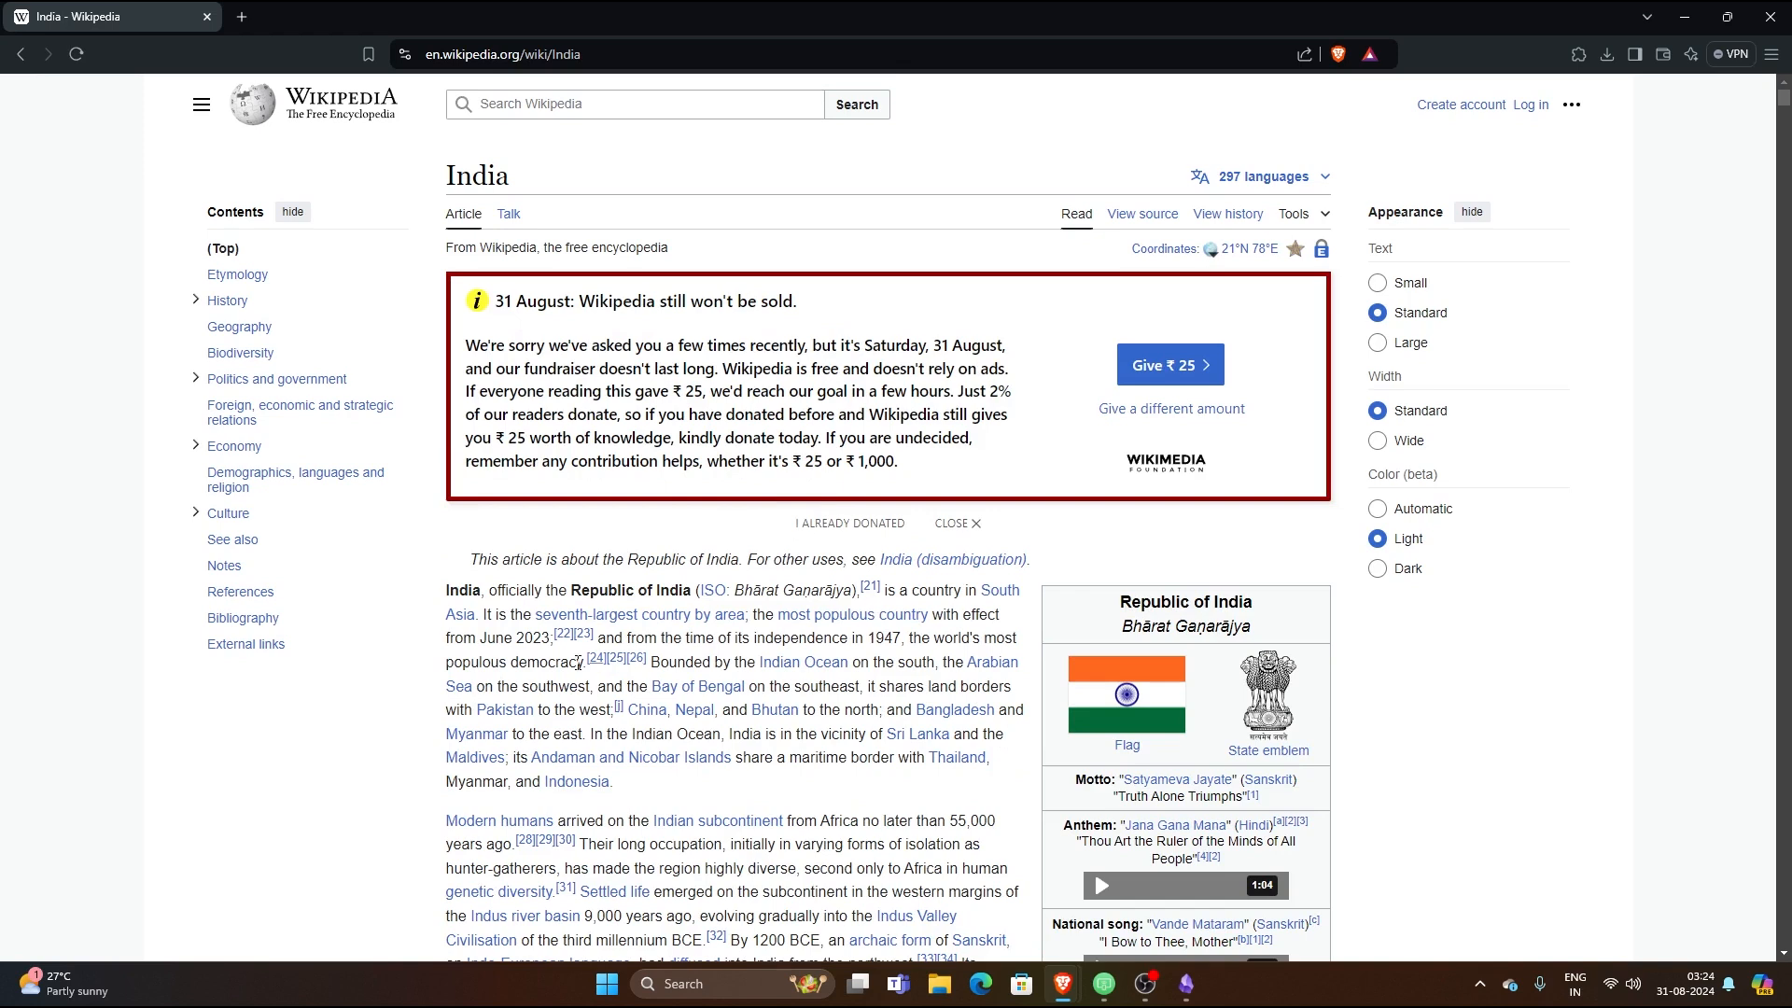
- Follow the South Asia link in the India article, and from there the Bangladesh link, to see how linked pages work
mouse_move(1000, 602)
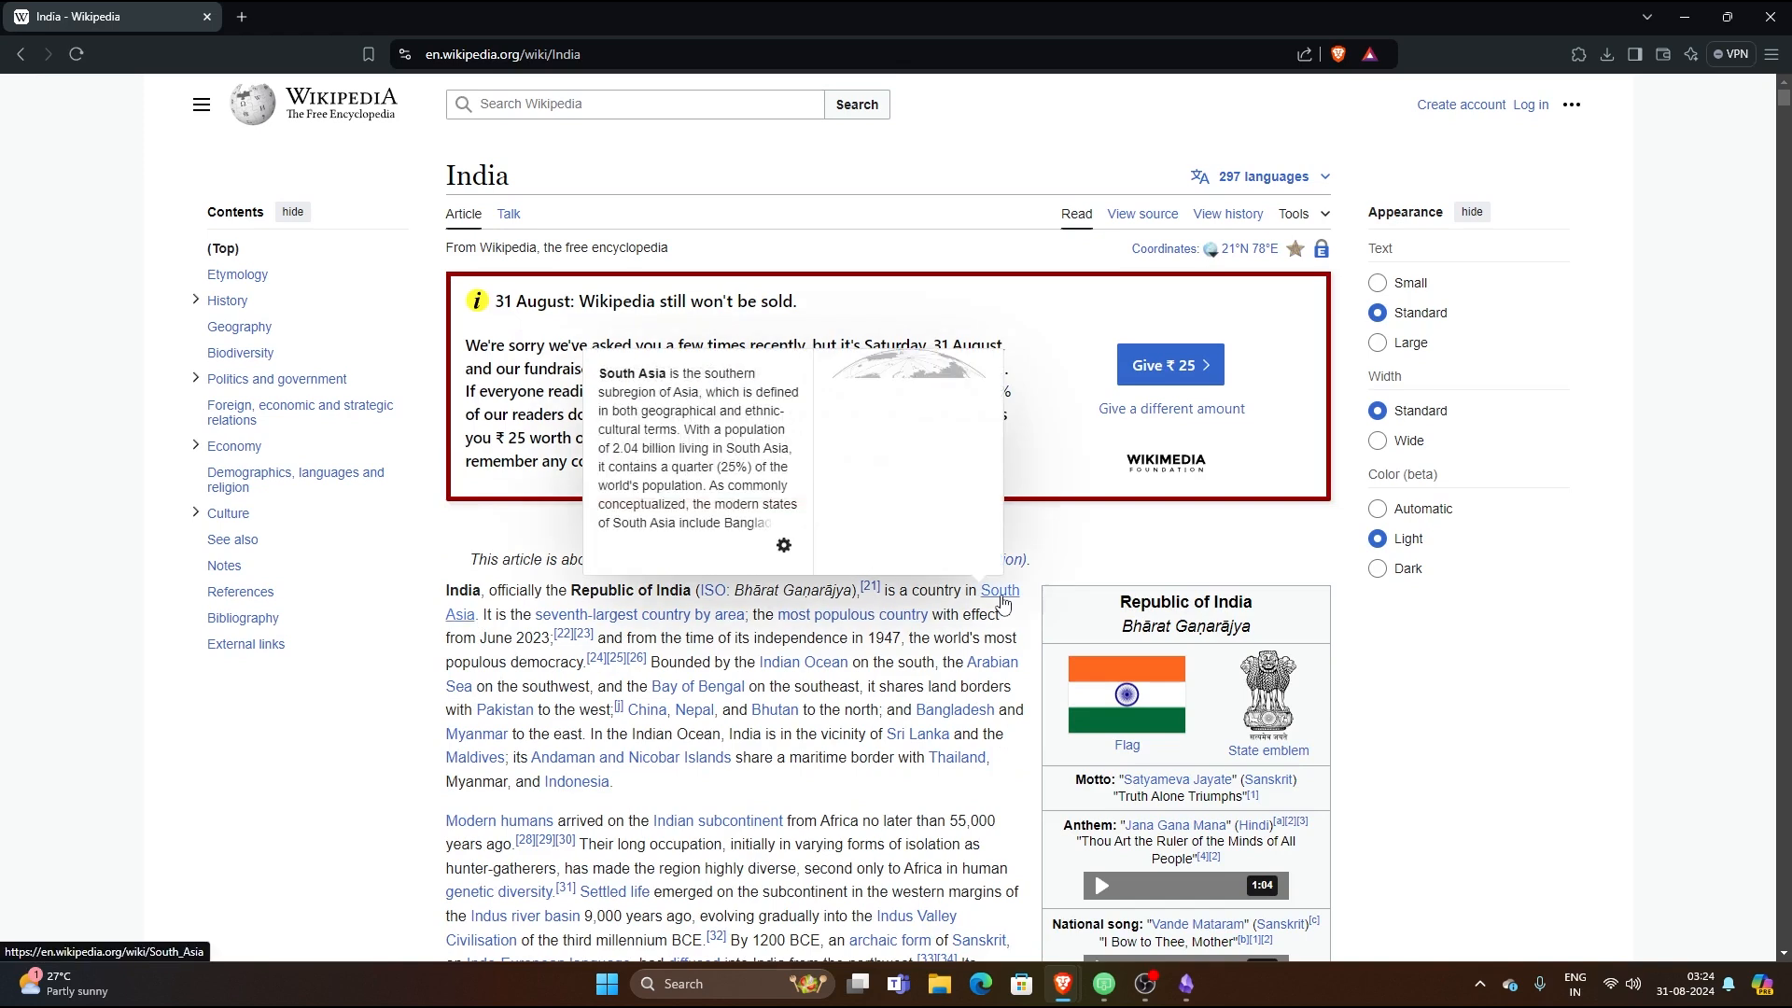
left_click(1001, 602)
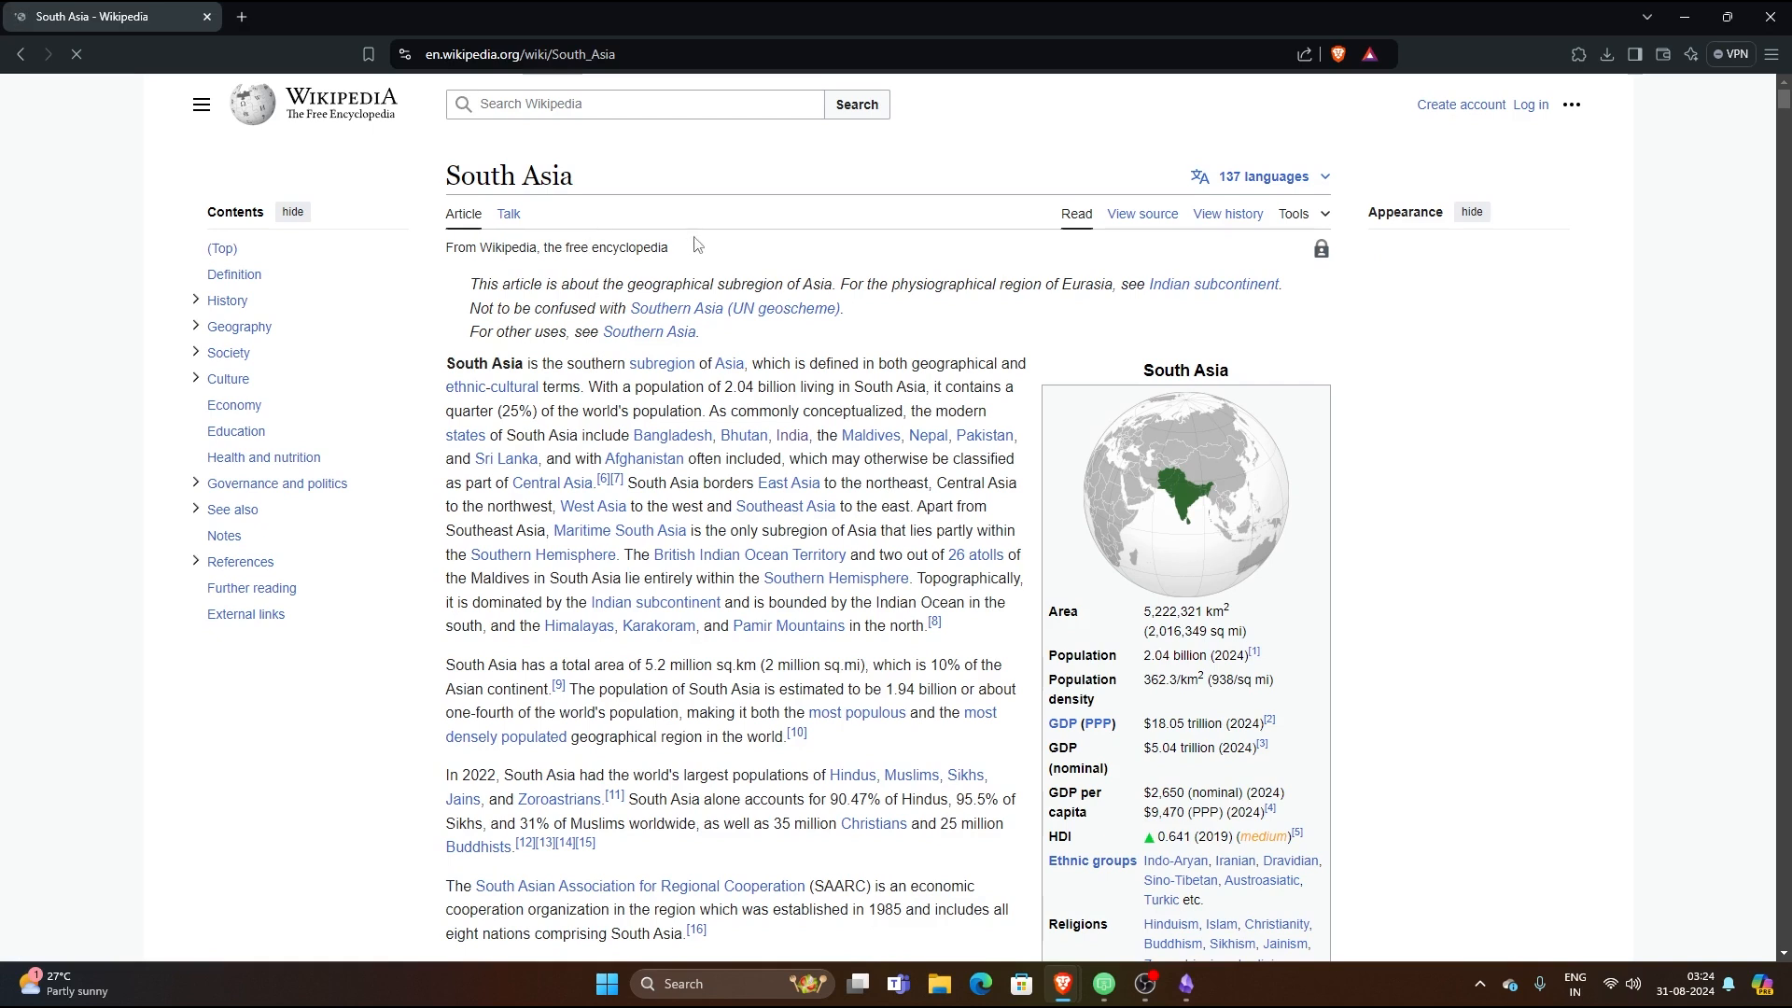
scroll(826, 709, "down", 1)
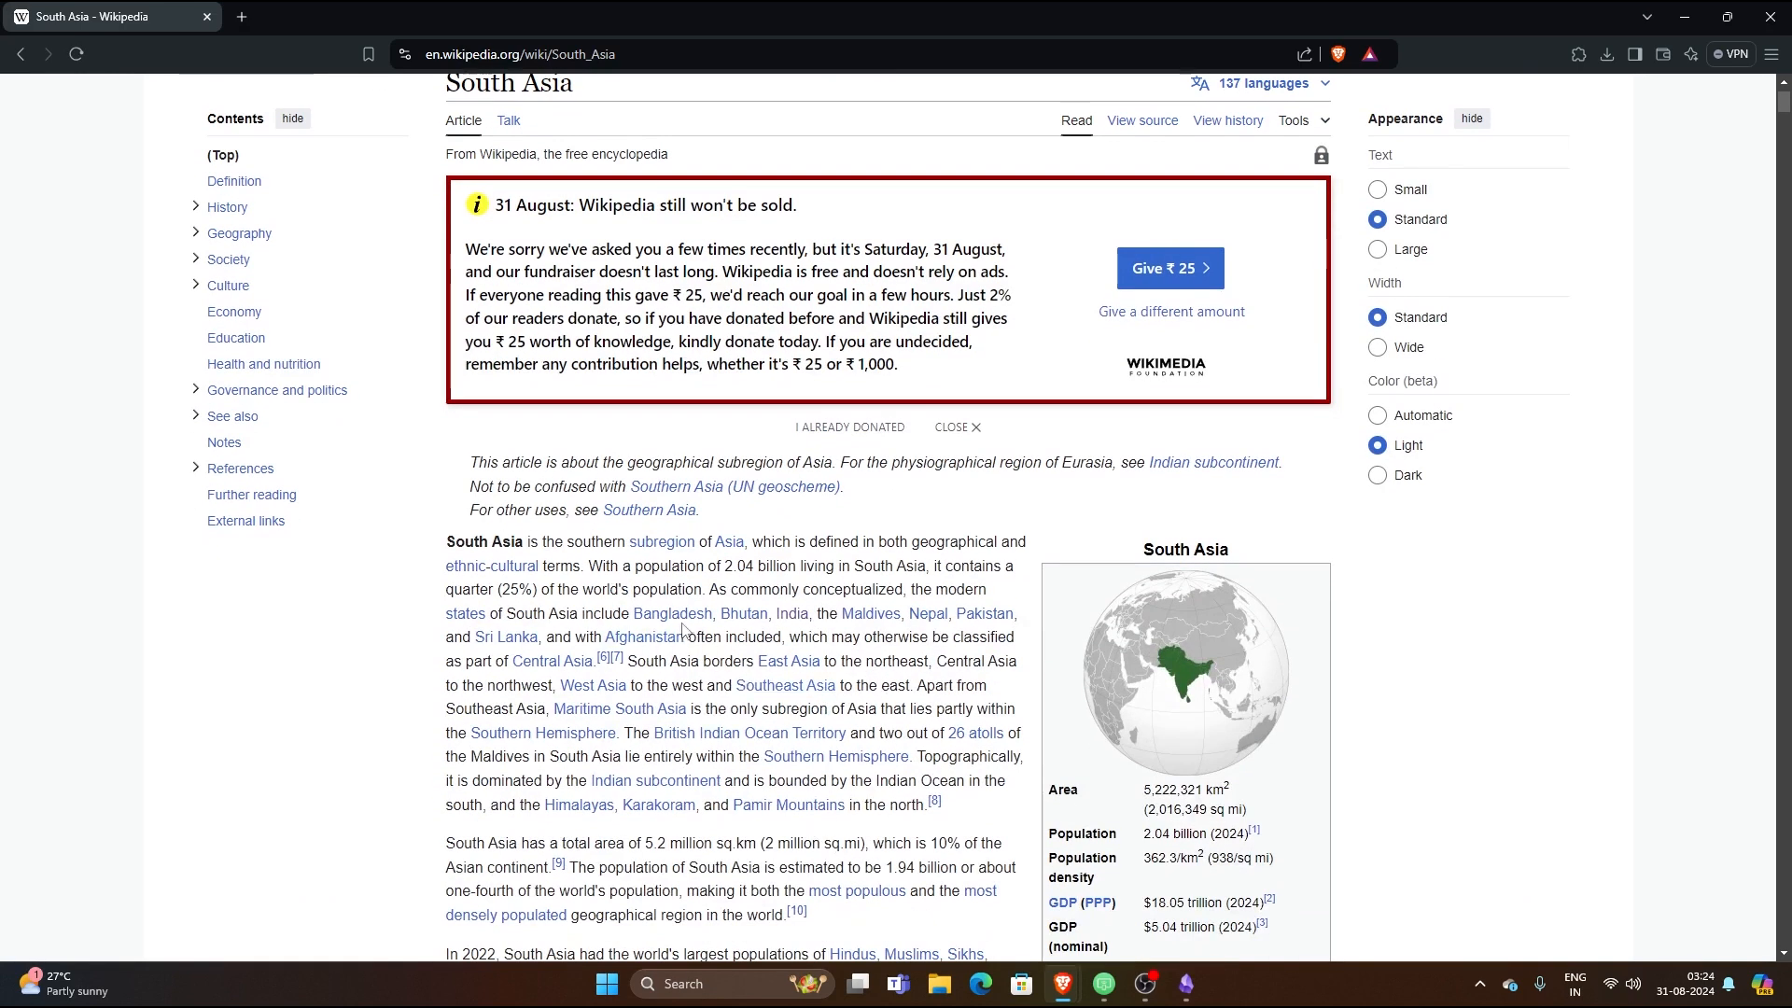
left_click(682, 625)
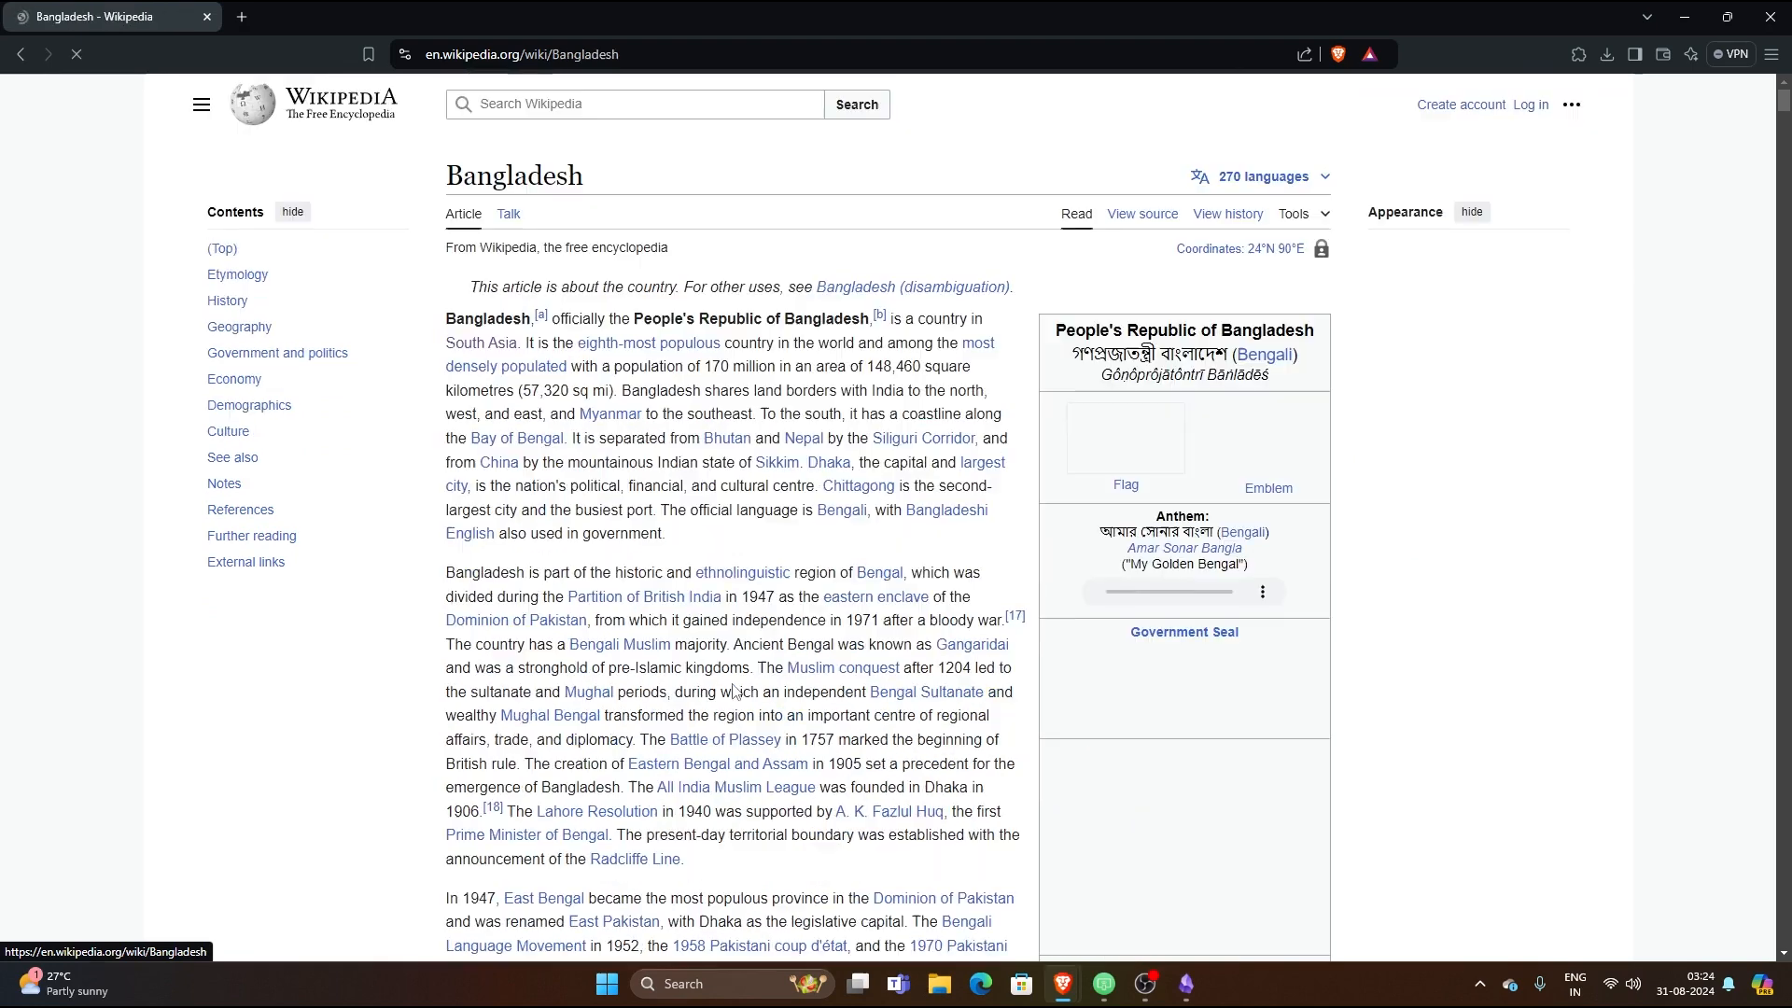
- Switch back to Obsidian, turn the word "text" in the SEO note into the internal link [[text]] and follow it to create that note
left_click(1186, 984)
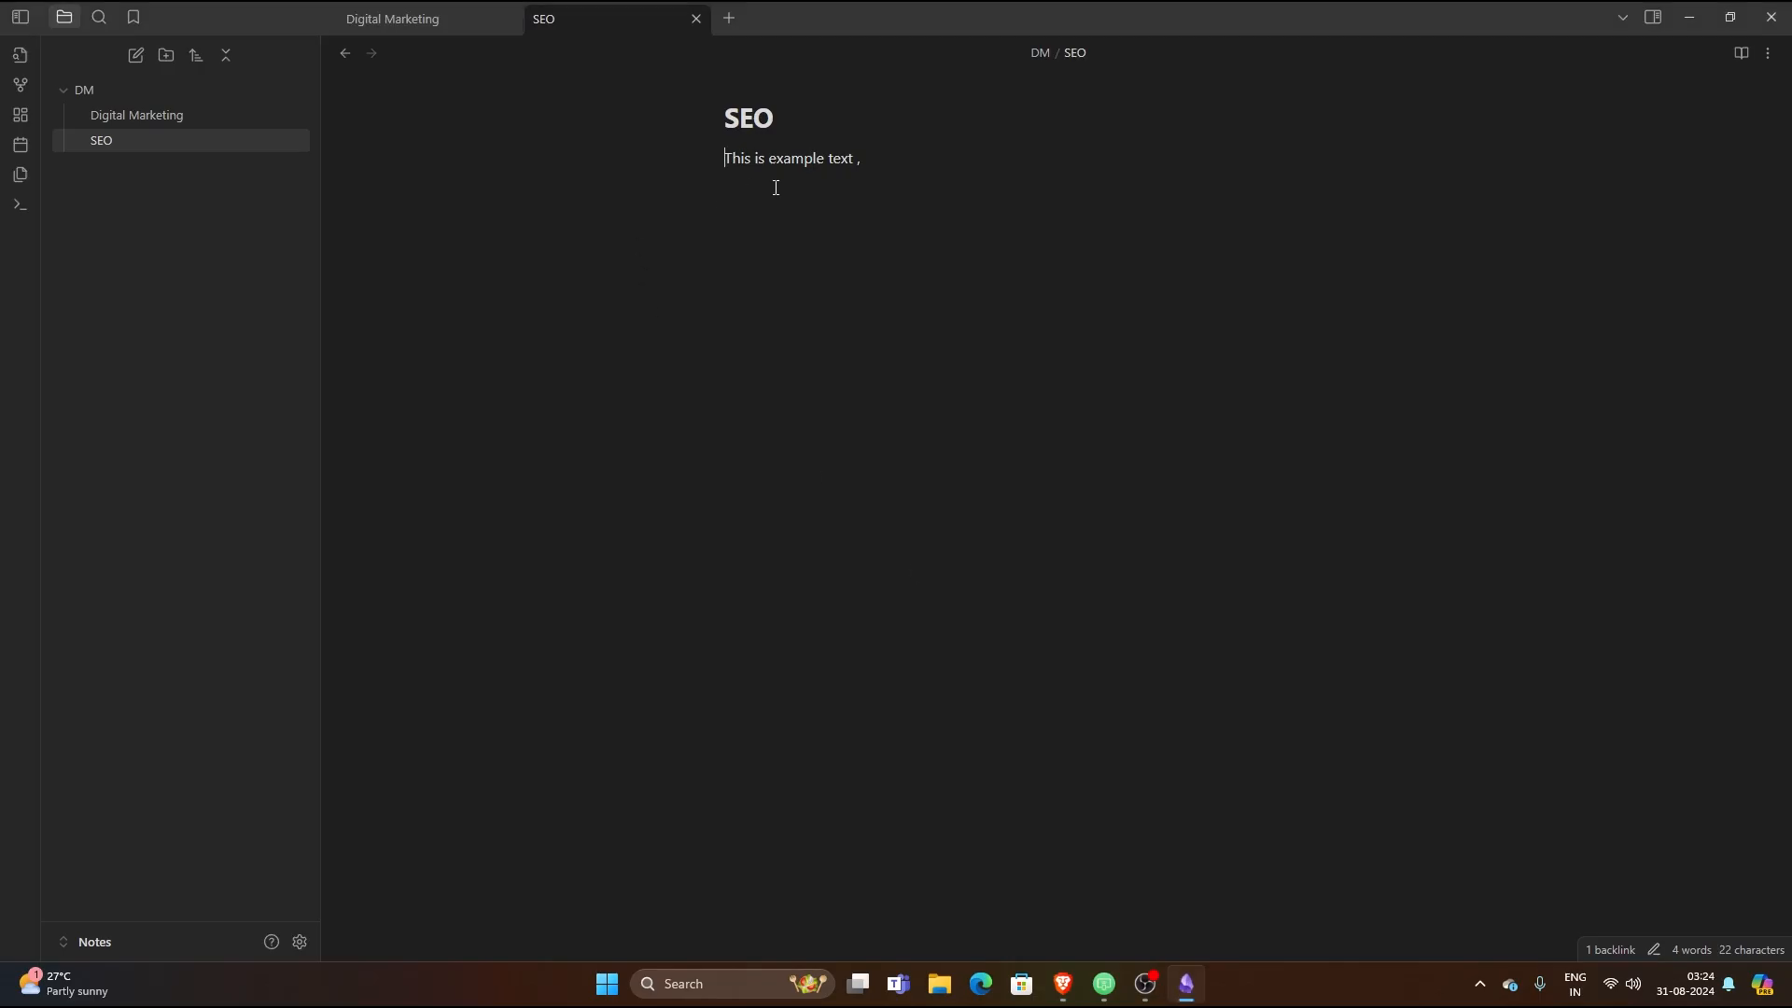
left_click_drag(829, 159, 852, 162)
left_click(842, 166)
type("[[text")
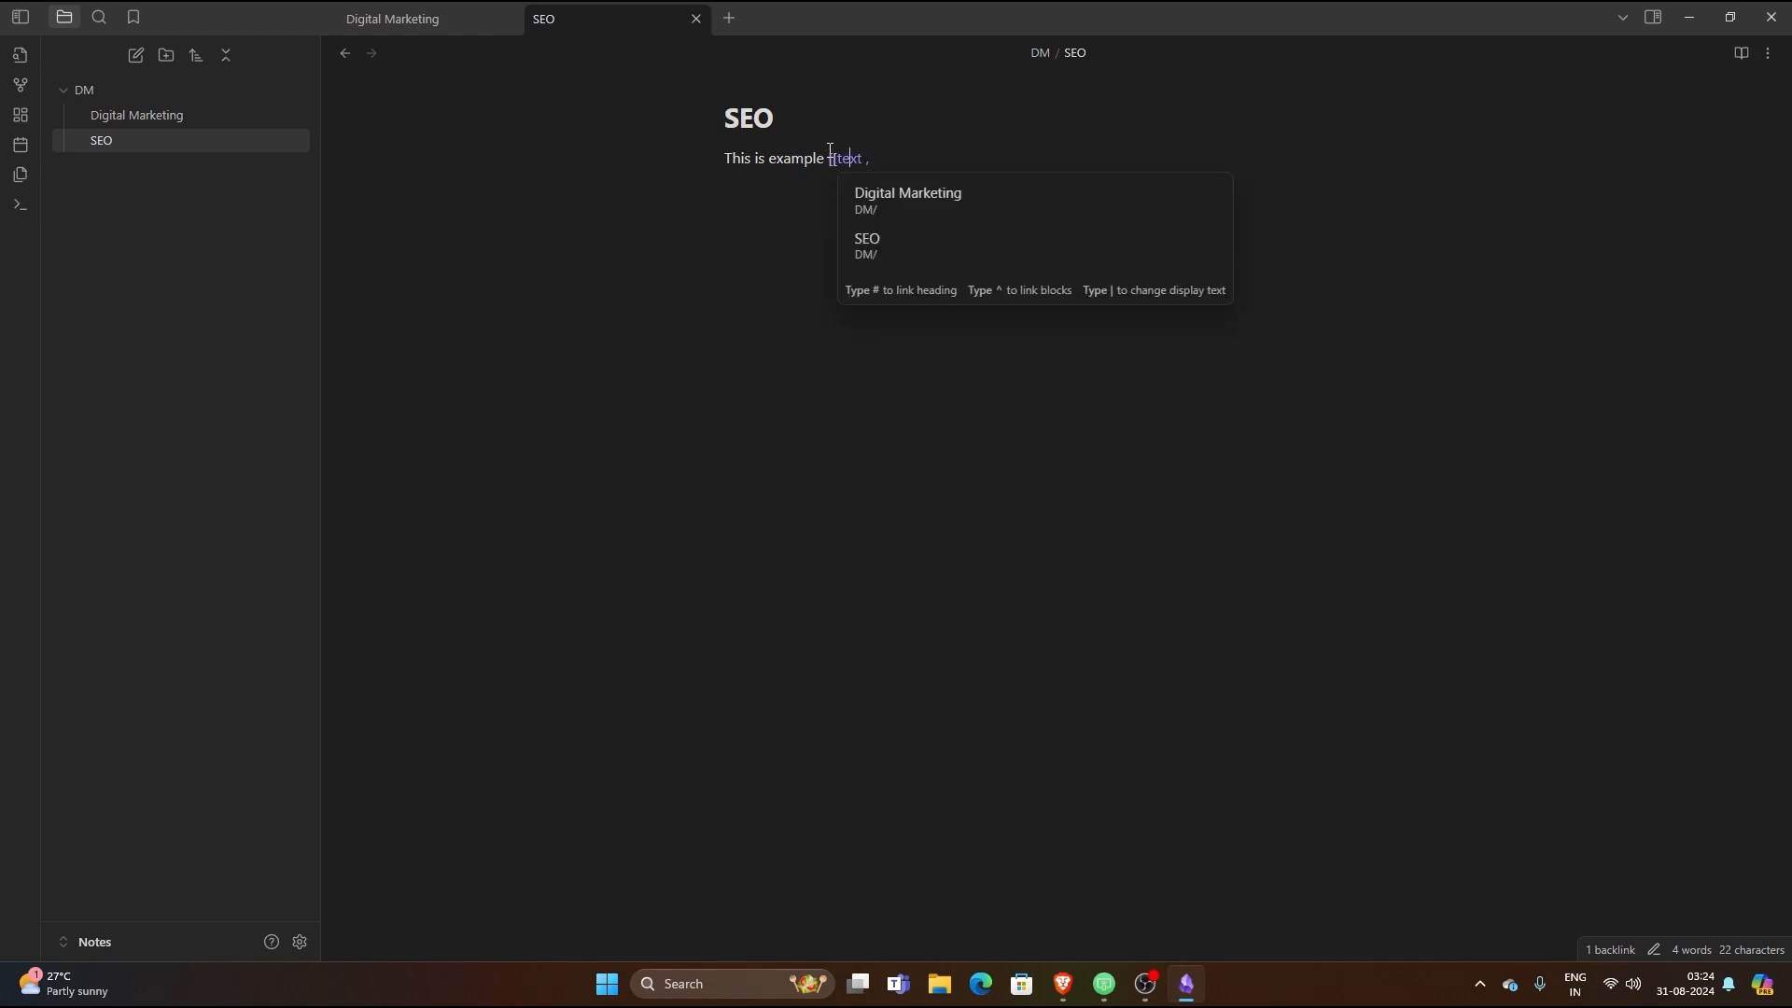
type("]]")
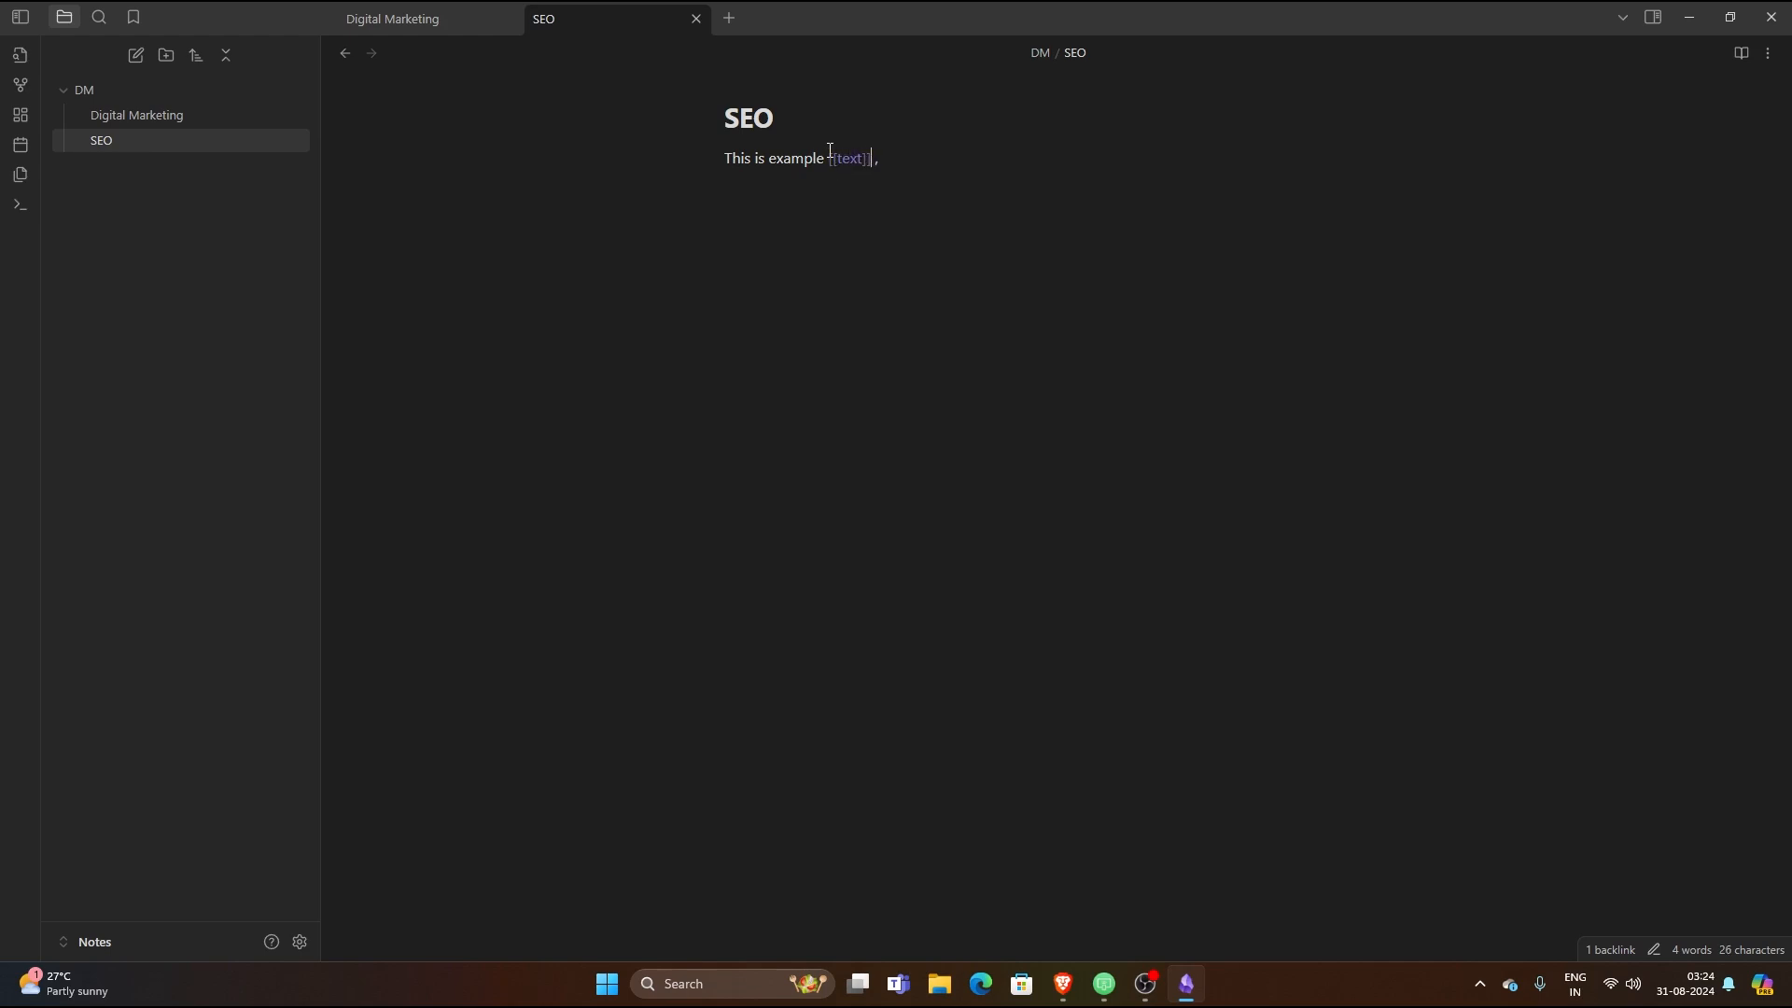
key("Return")
left_click(841, 161)
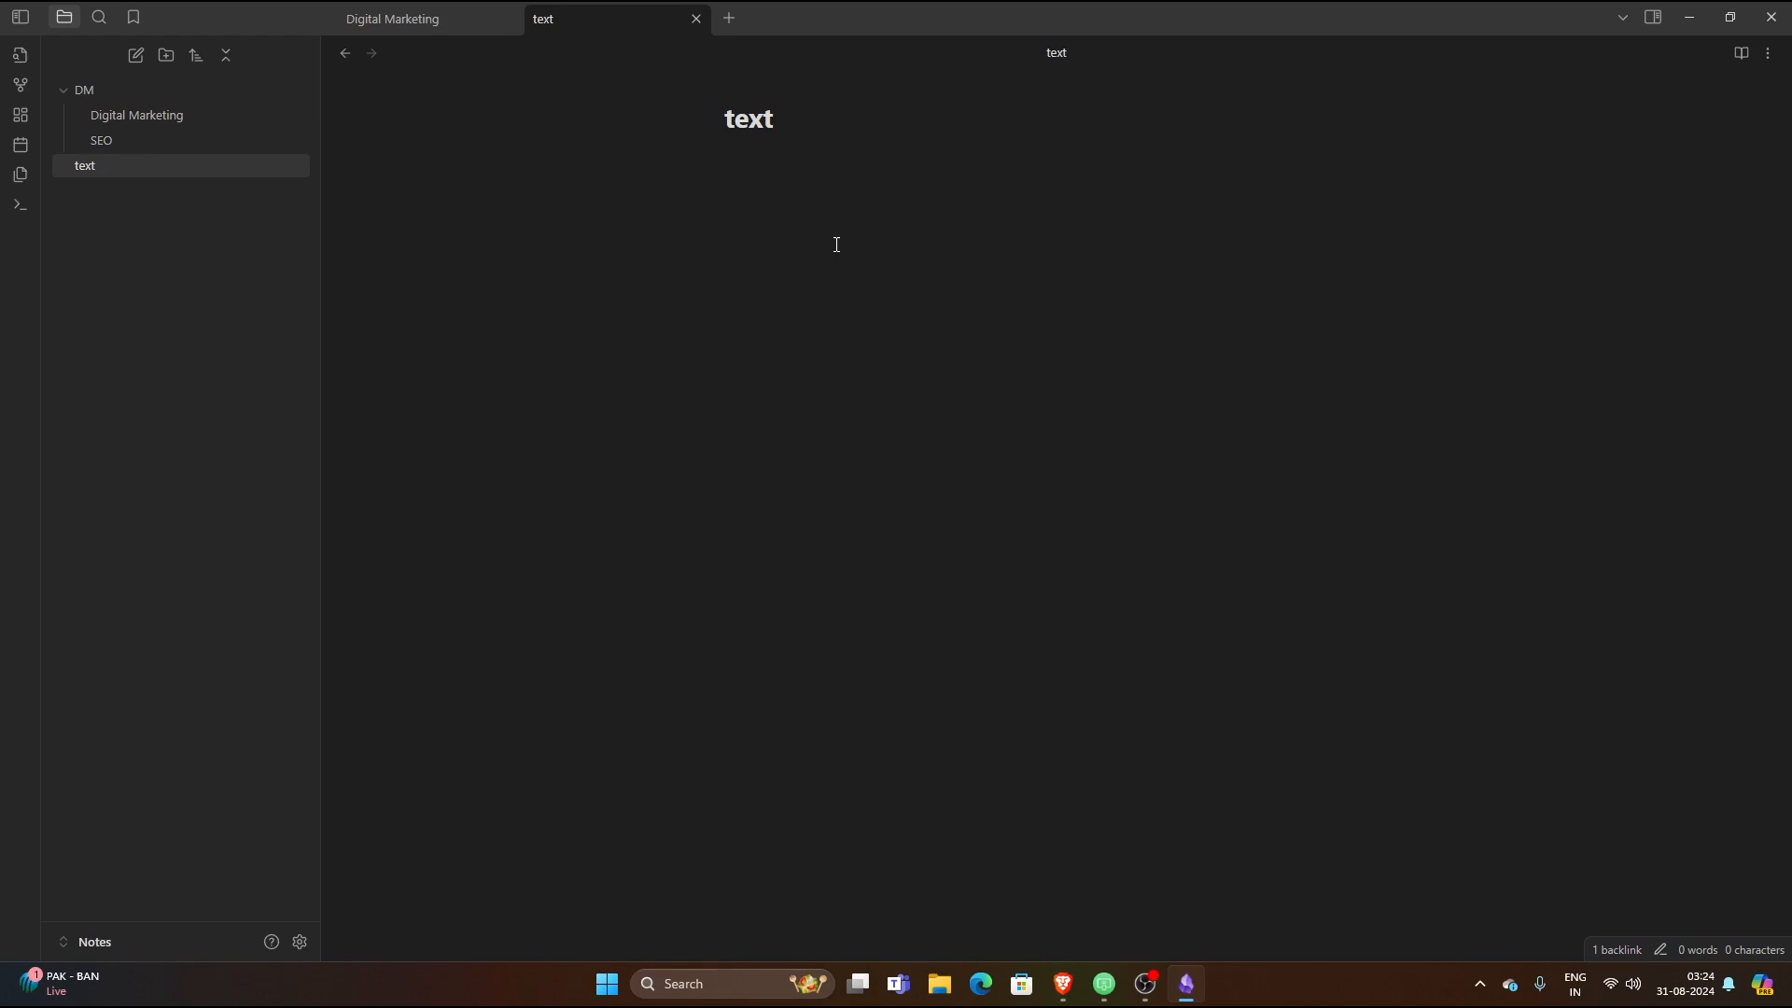
- Open the graph view to examine the links between the notes, and close its settings overlay
left_click(18, 87)
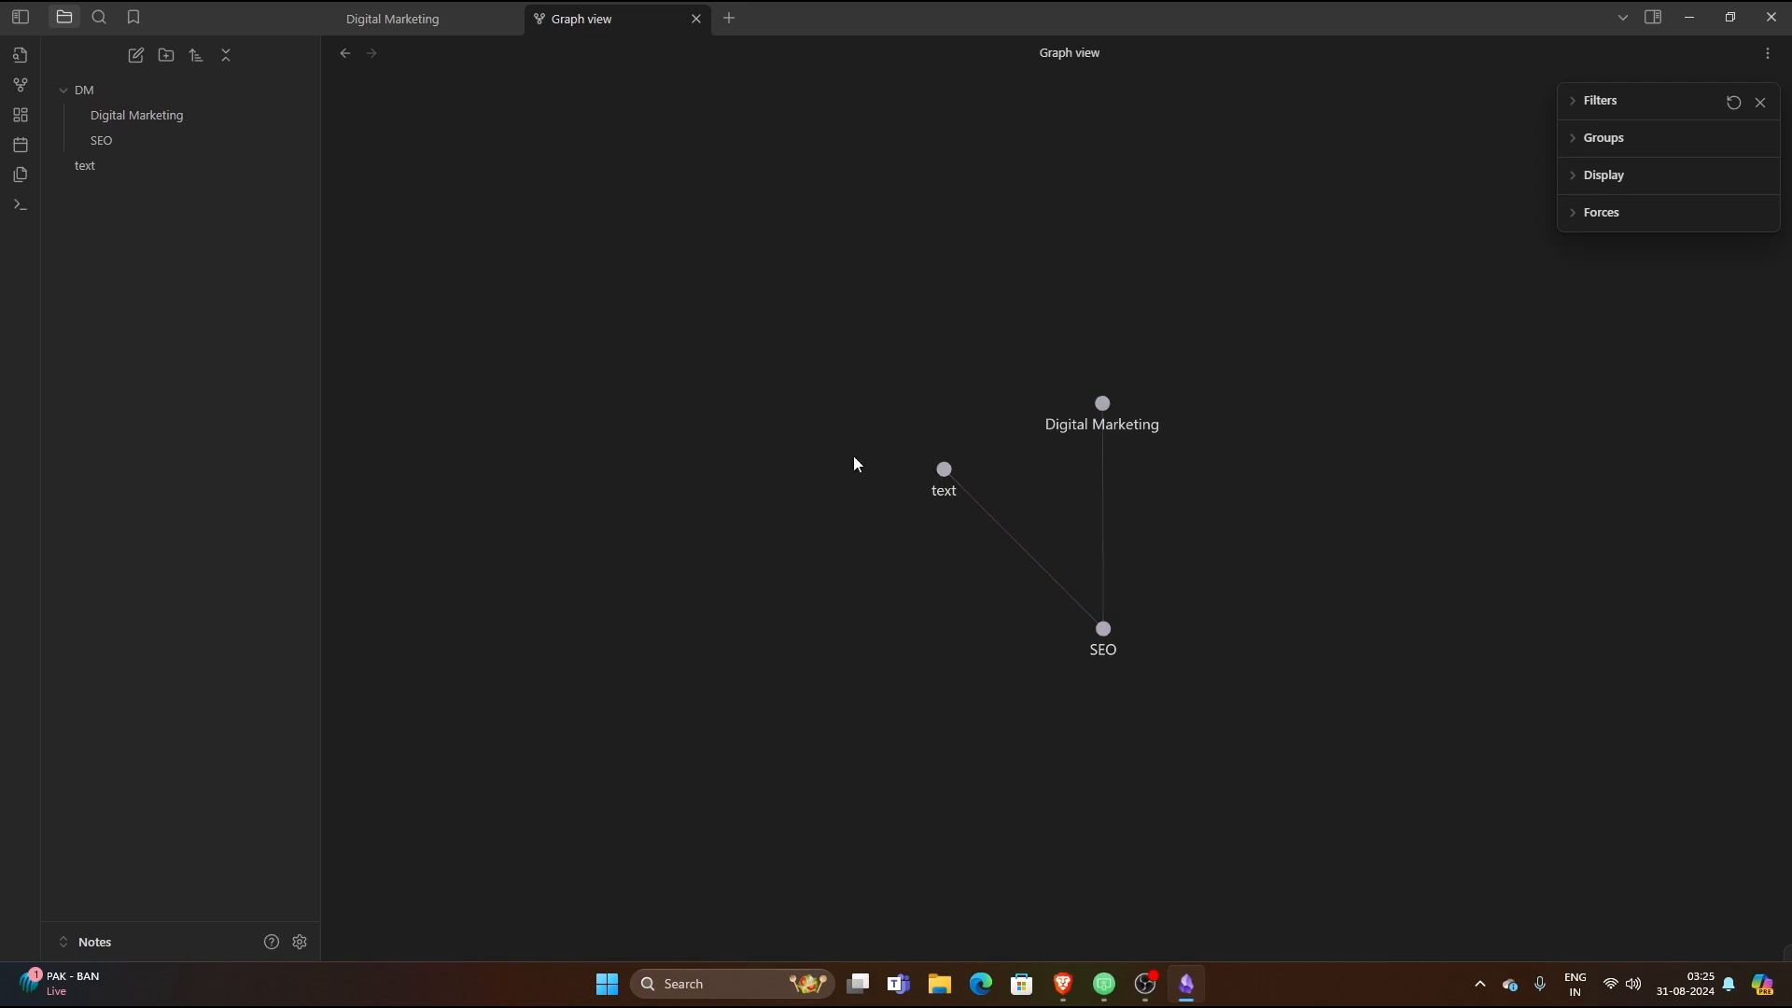
left_click(1135, 653)
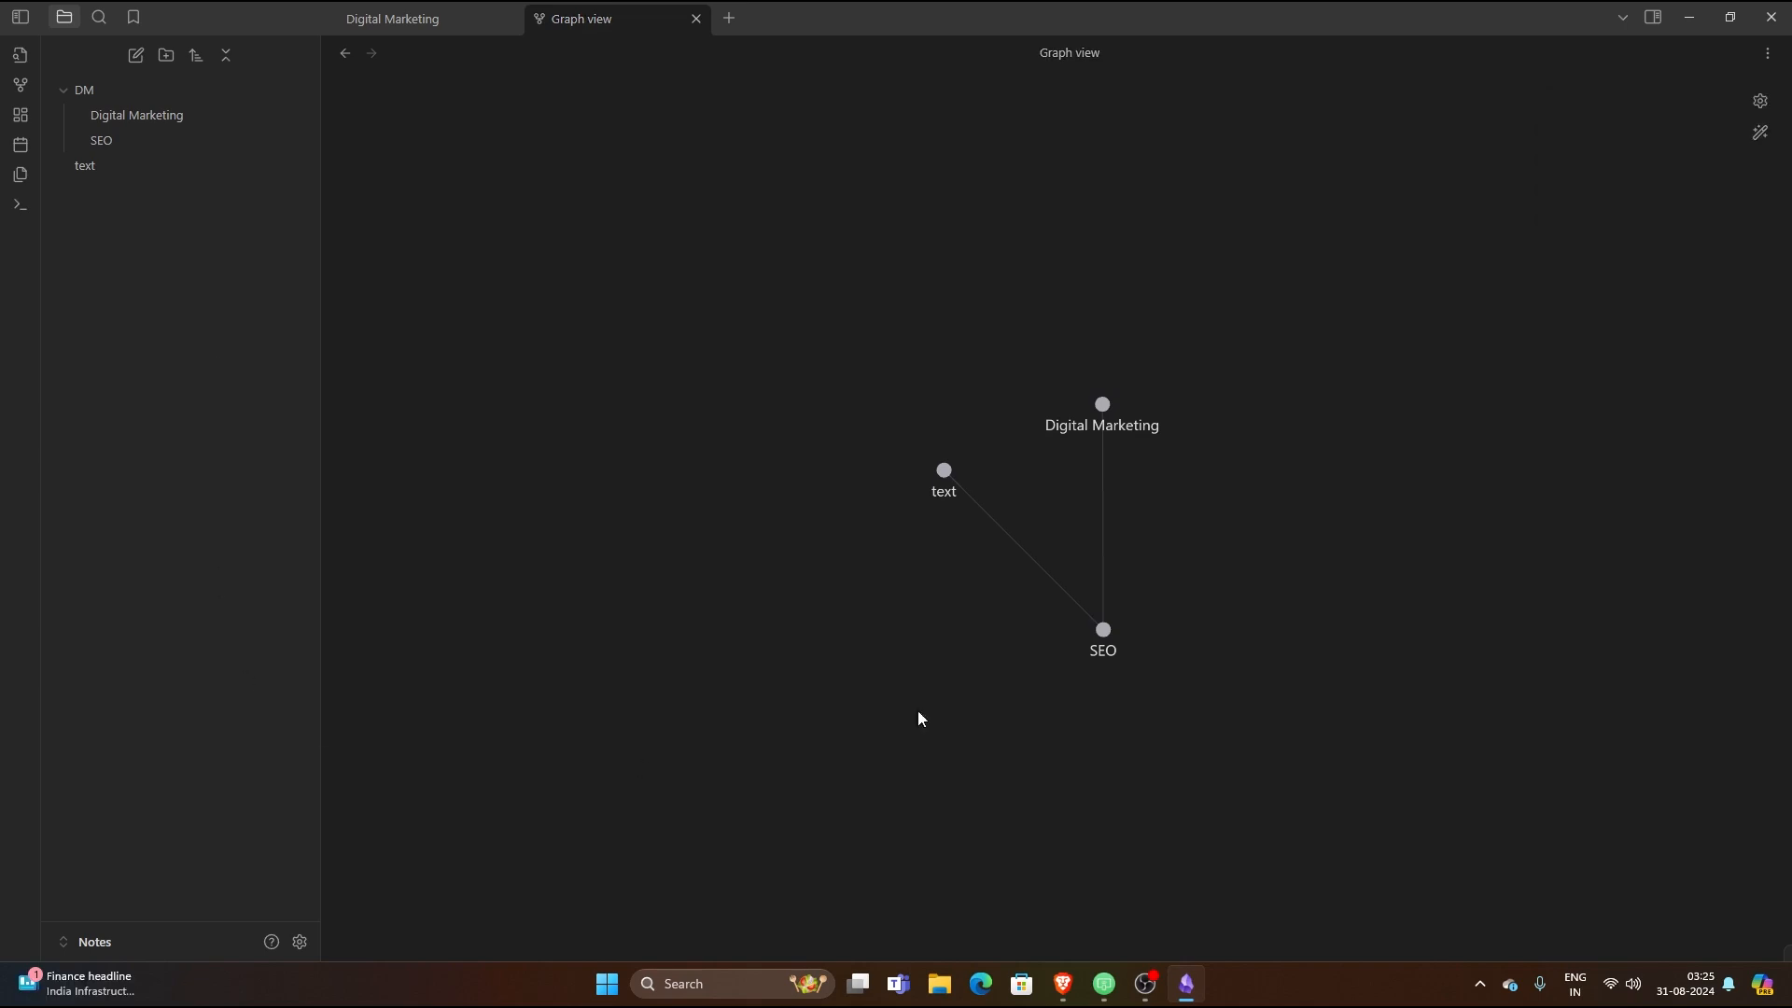